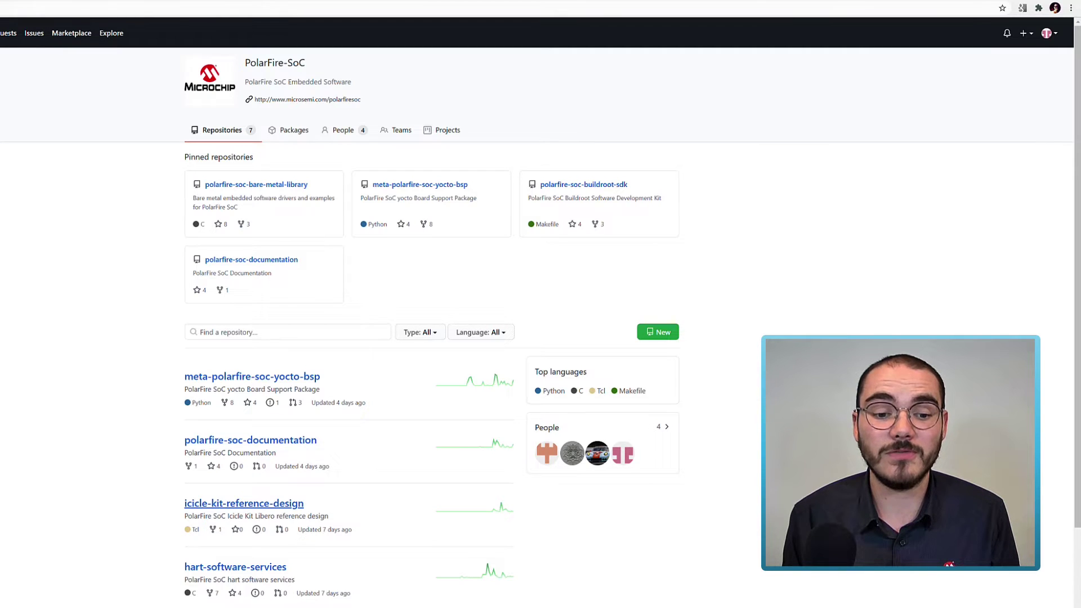
Browse the icicle-kit-reference-design repository into script_support, then switch to the local script_support folder.
left_click(244, 504)
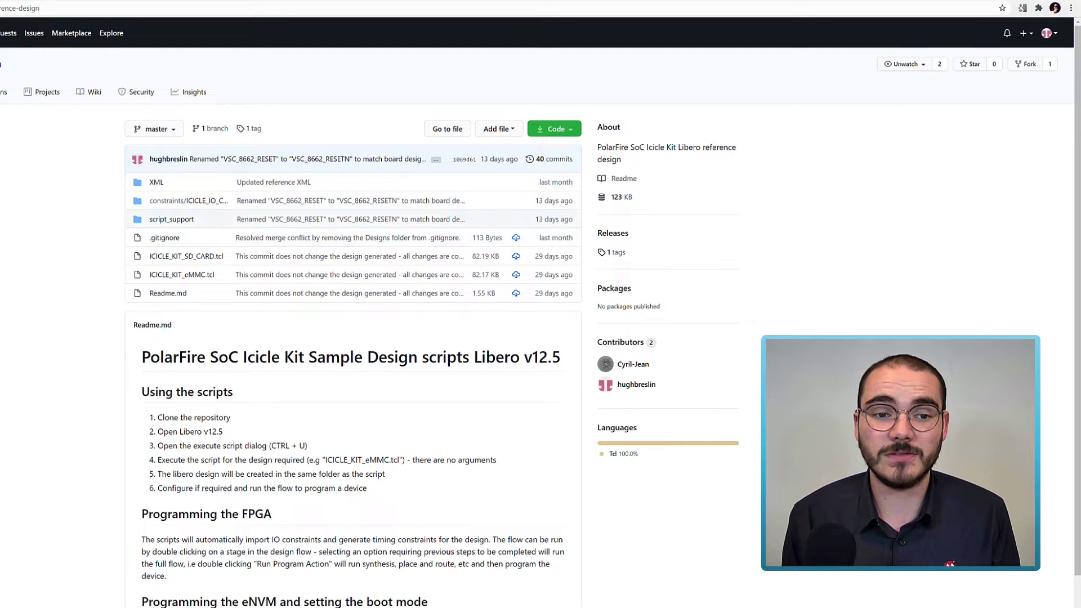
left_click(172, 219)
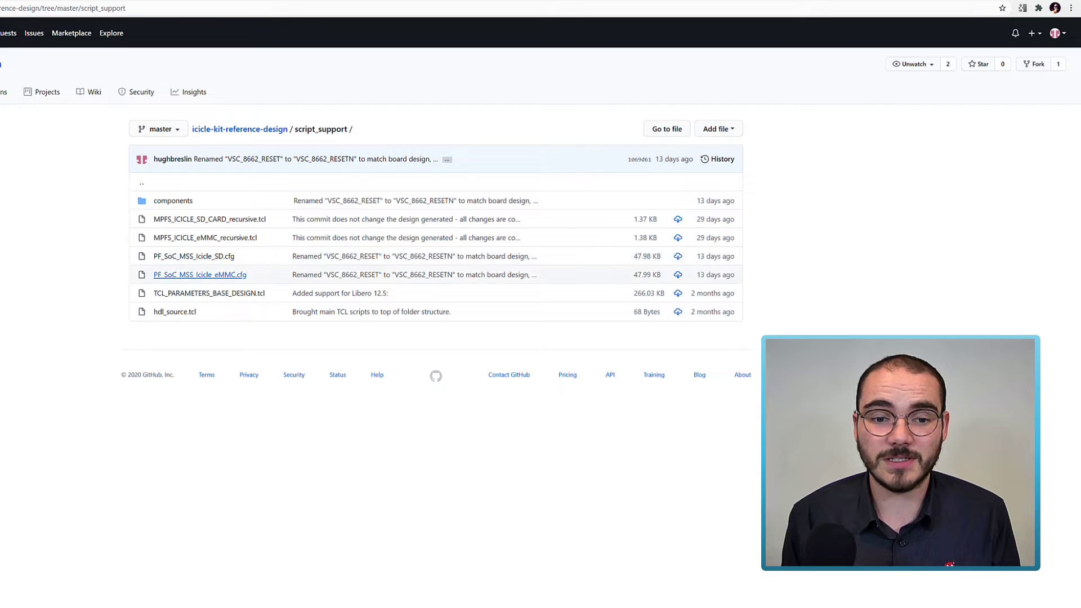
key("alt+Tab")
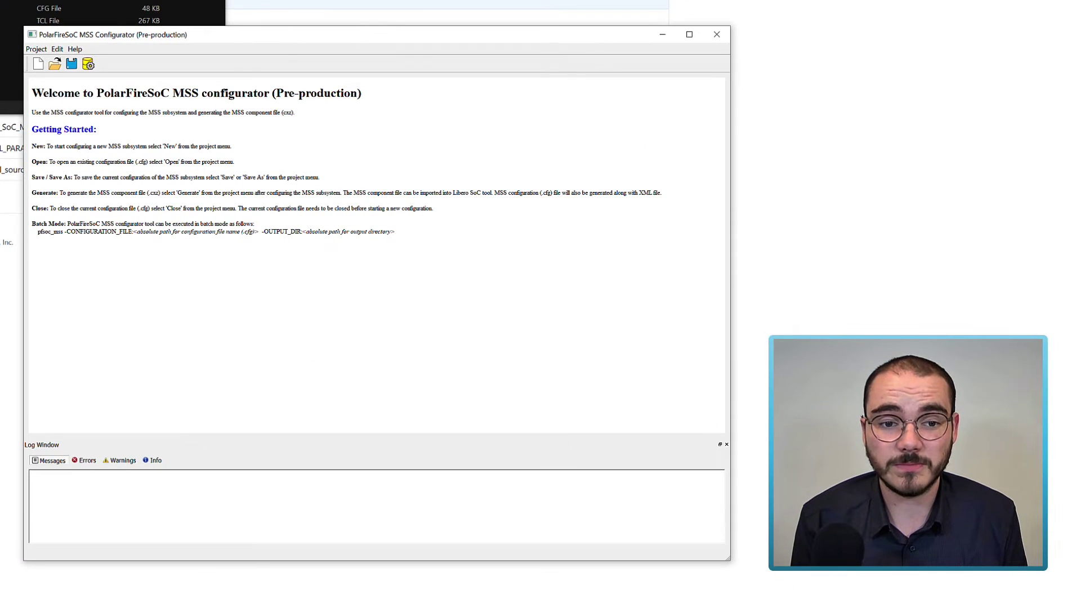
Open PF_SoC_MSS_Icicle_eMMC.cfg from Downloads > icicle-kit-reference-design-master > script_support.
left_click(36, 49)
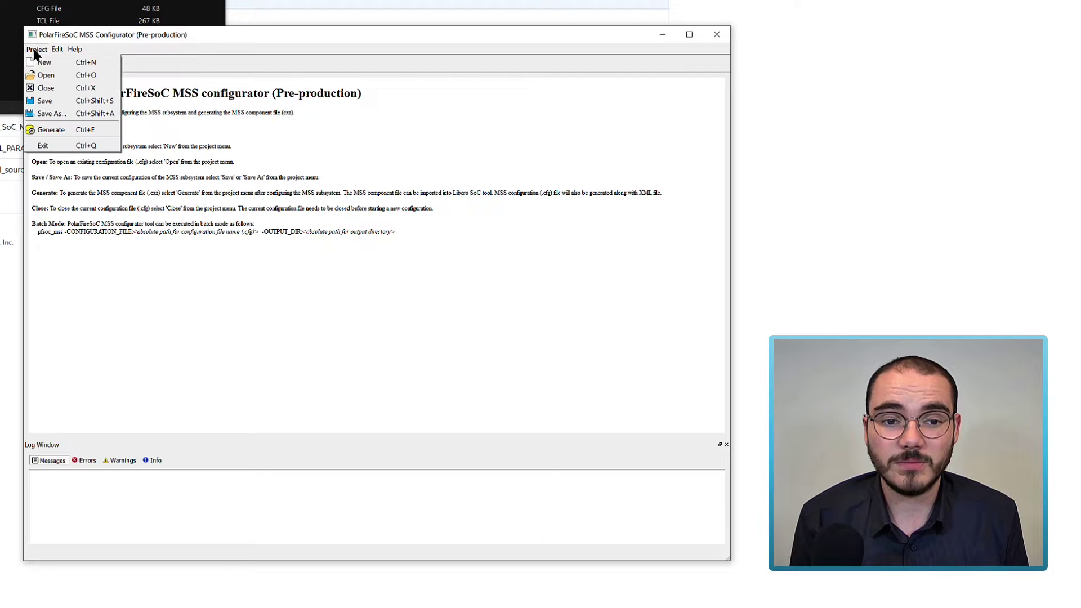
left_click(36, 50)
left_click(36, 50)
left_click(40, 73)
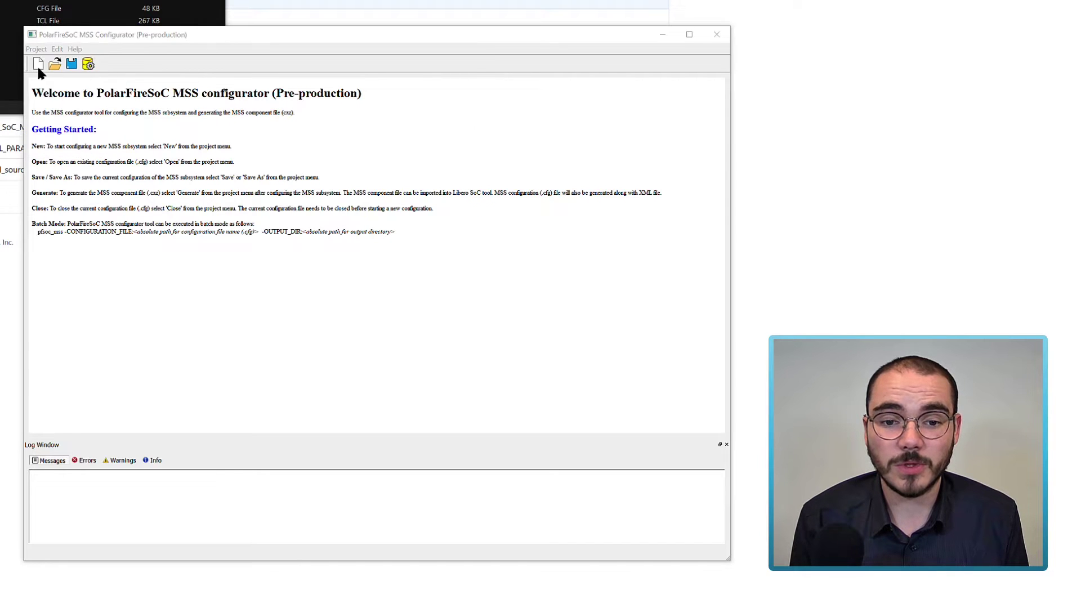
left_click(81, 147)
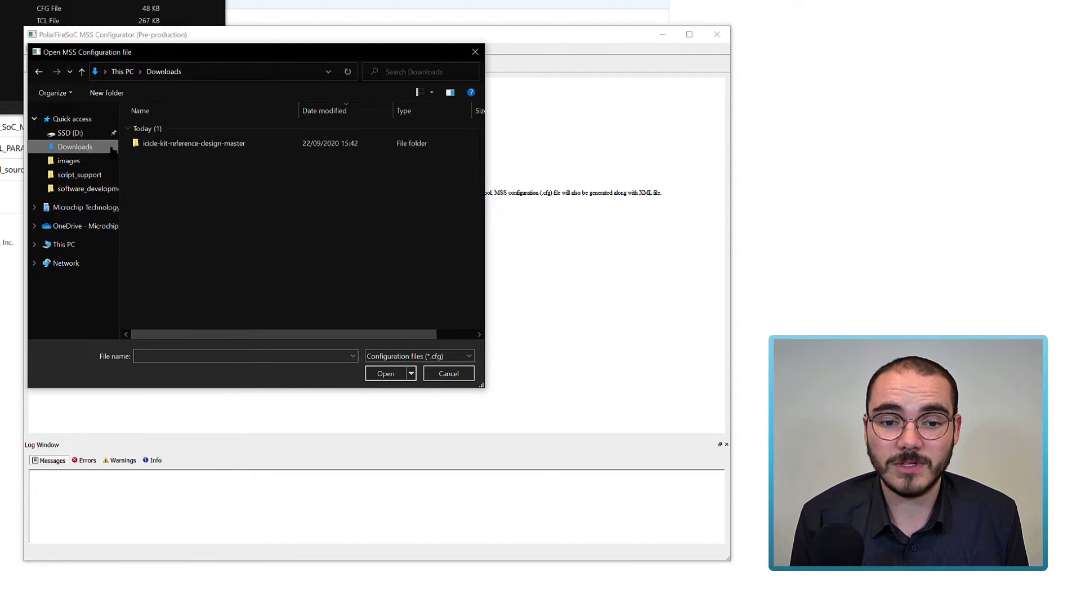
left_click(161, 144)
double_click(161, 144)
double_click(159, 130)
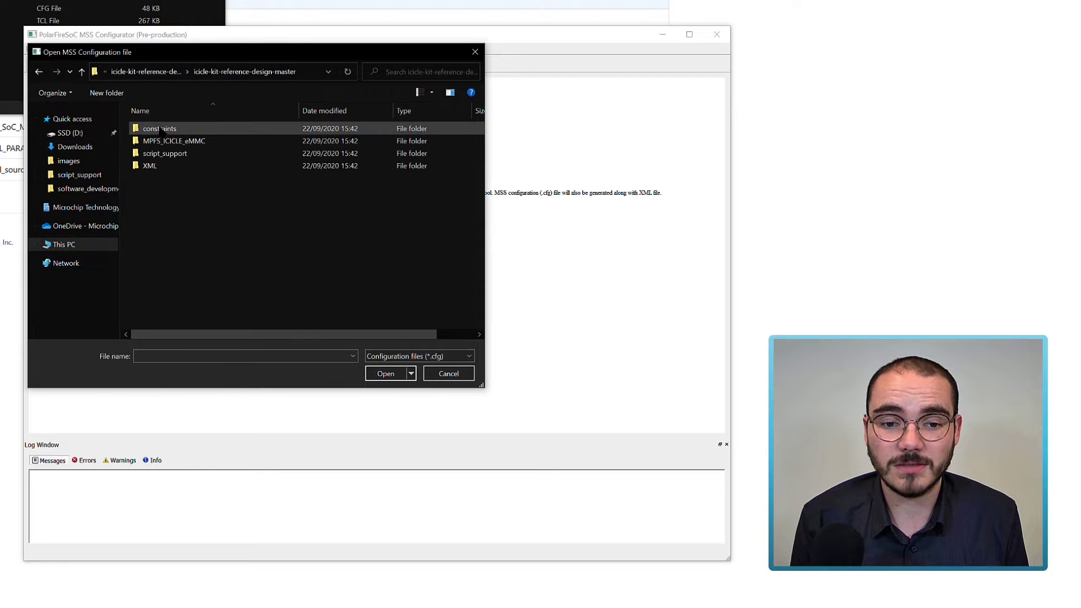
double_click(141, 155)
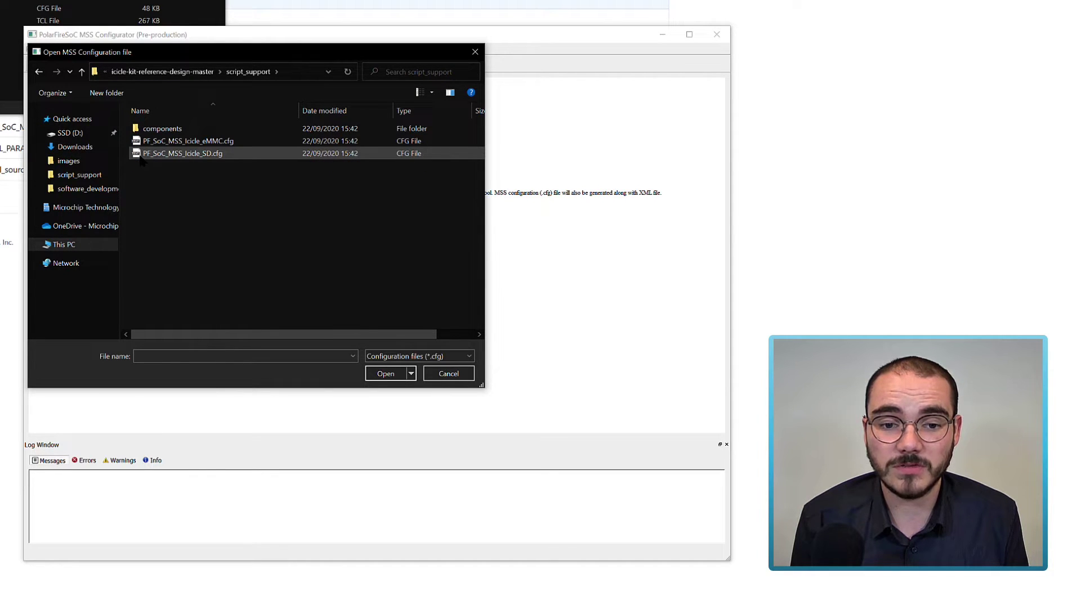
left_click(246, 143)
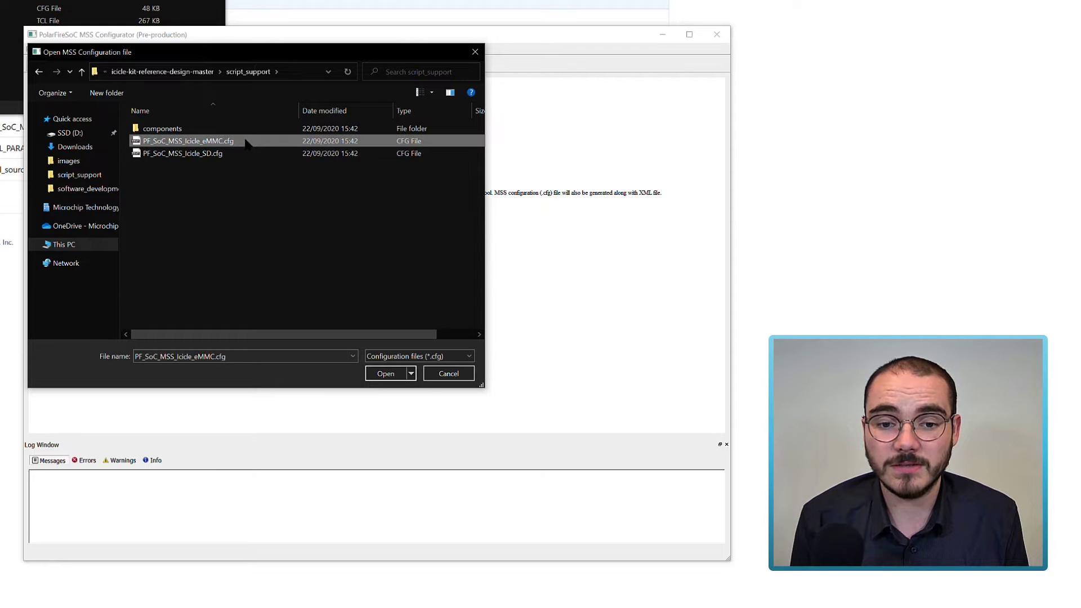
left_click(386, 374)
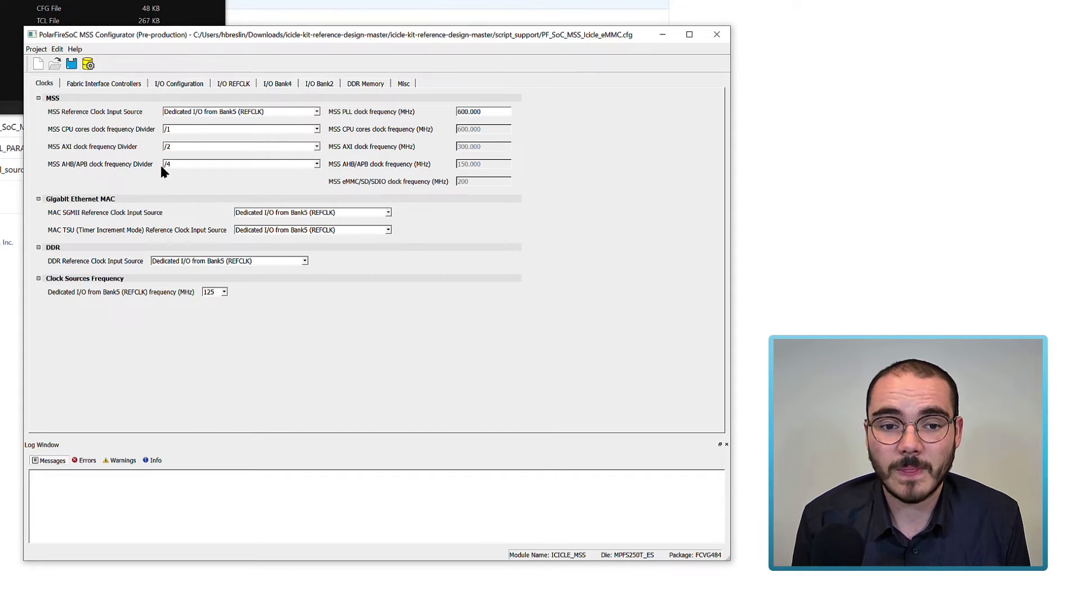
Switch to the Fabric Interface Controllers tab to view the FIC_0–FIC_3 options.
left_click(128, 85)
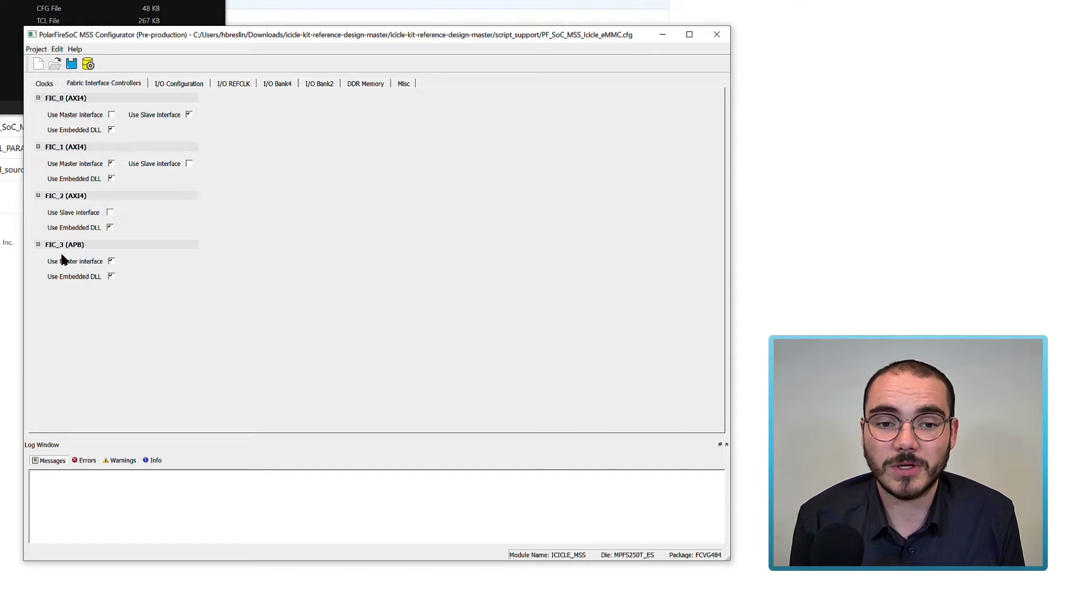
View the eMMC pin assignment on MSS I/Os Bank4 and move the configurator aside.
left_click(179, 84)
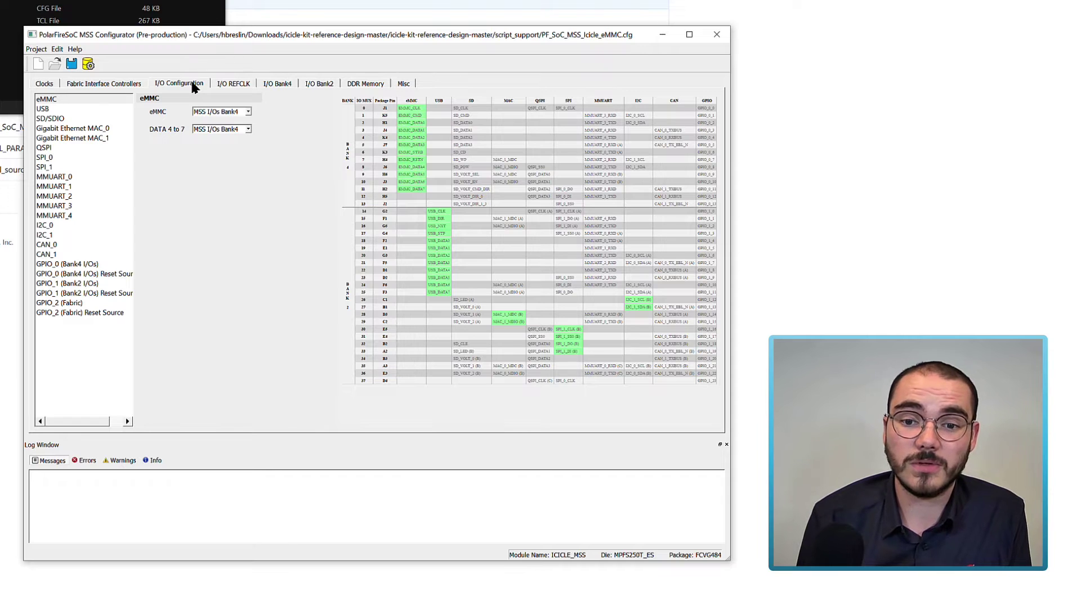
left_click(62, 100)
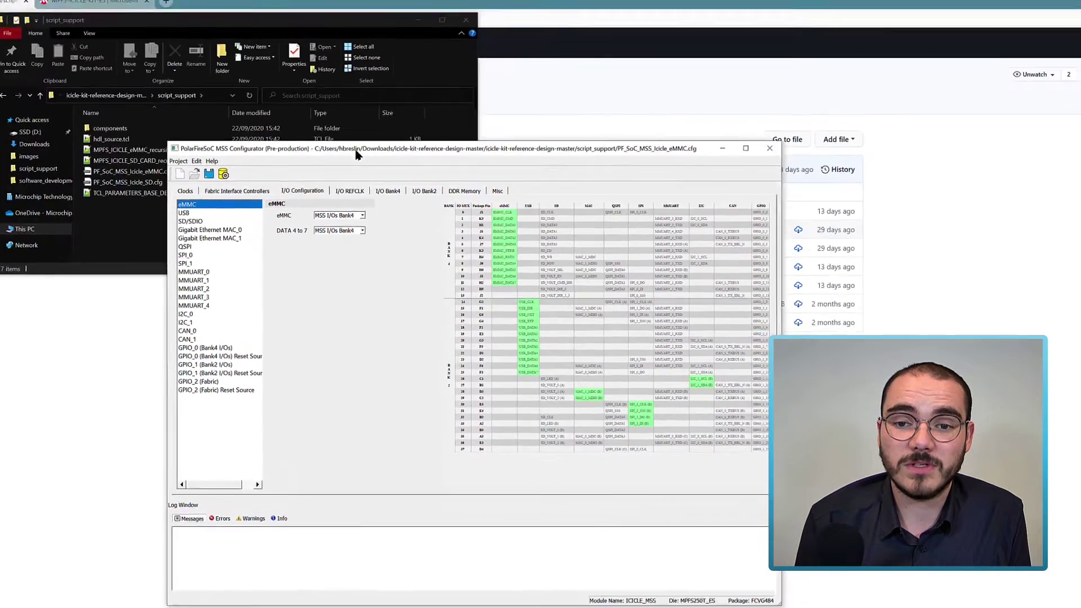
left_click_drag(355, 151, 313, 145)
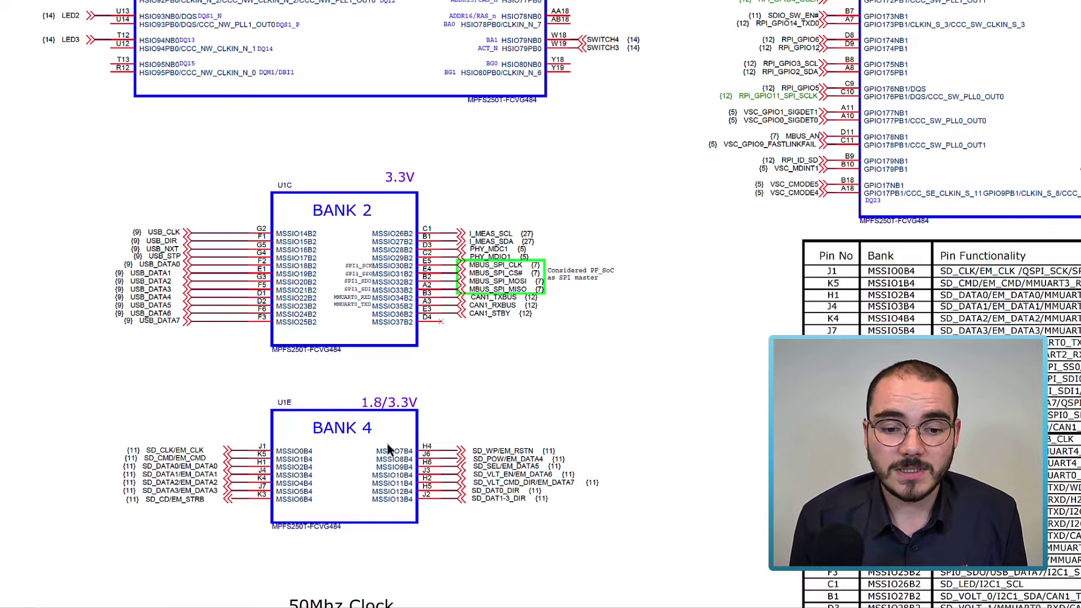
Highlight the Bank 4 SD_WP/EM_RSTN label, then scroll out to the full bank page.
left_click_drag(476, 451, 533, 452)
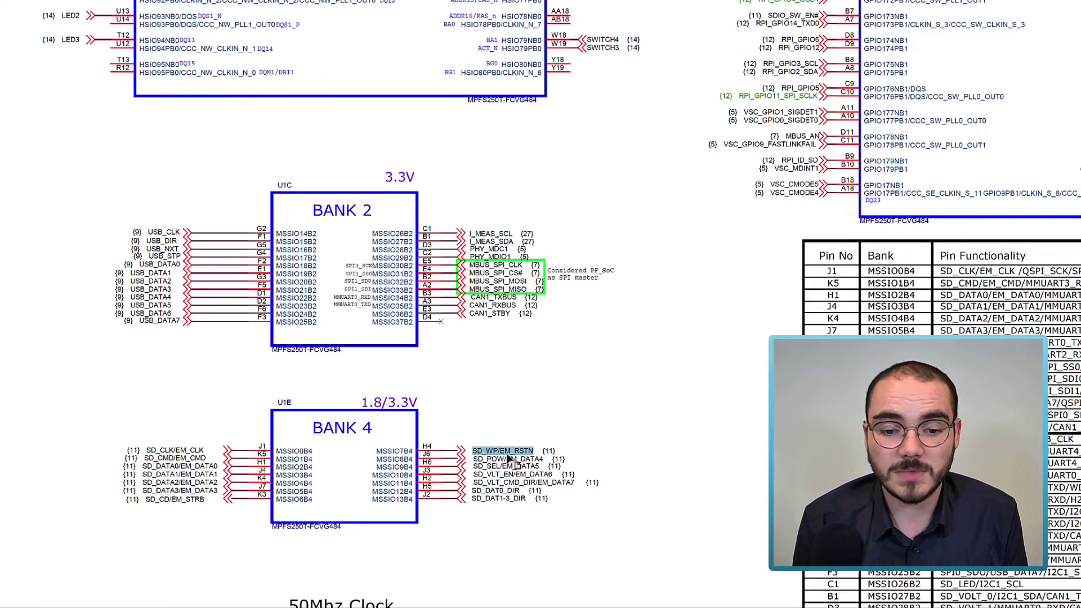
left_click(541, 451)
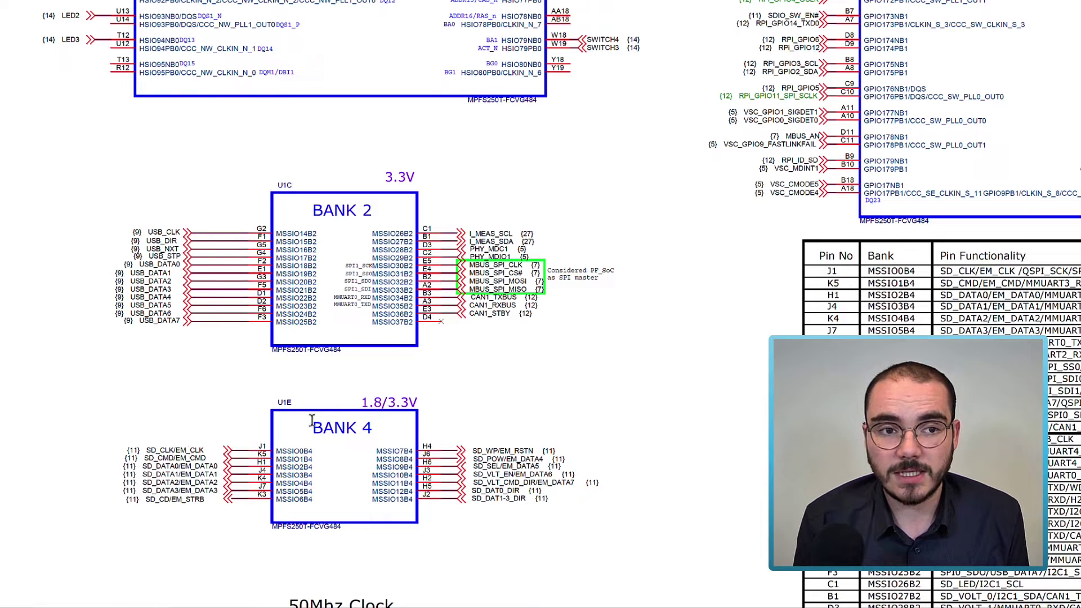
scroll(312, 419, "down", 3, "ctrl")
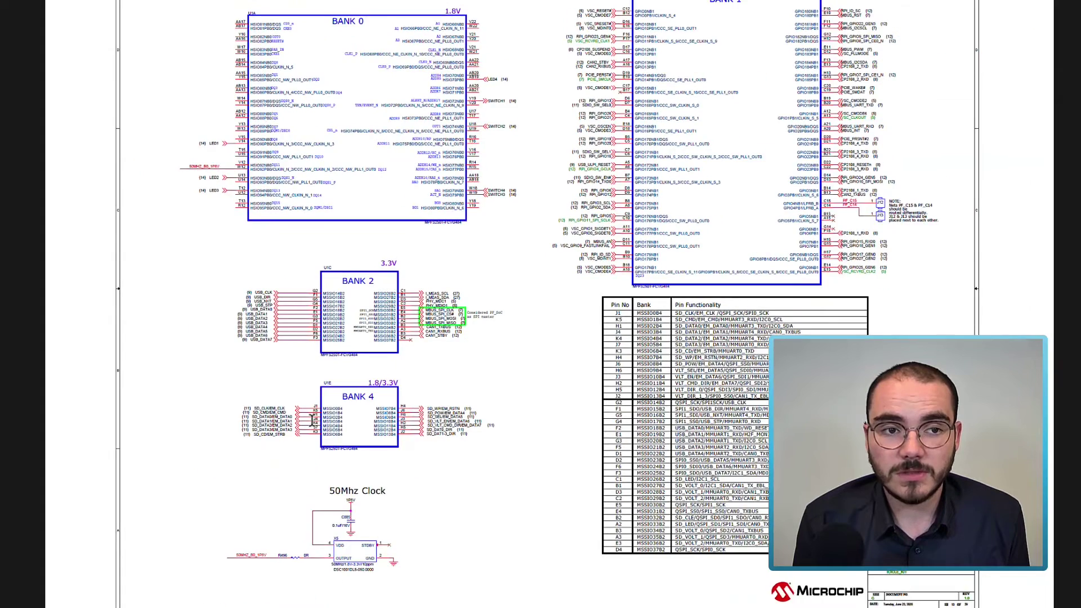
Scroll to the SDIO Interface page and its U44 & U29 truth table.
scroll(313, 419, "down", 2)
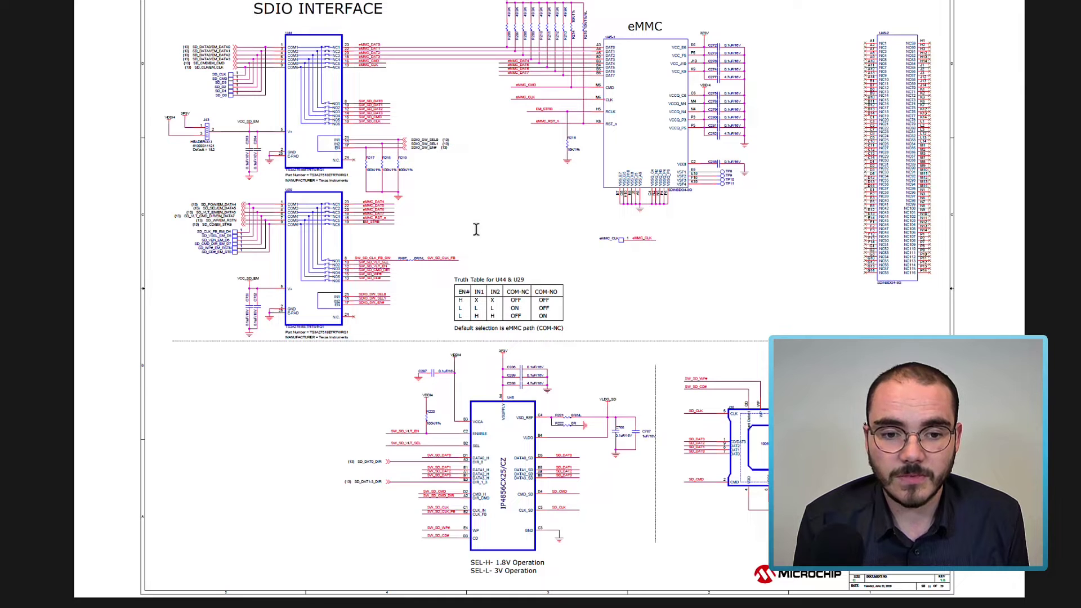
scroll(513, 301, "up", 1, "ctrl")
scroll(513, 302, "up", 5, "ctrl")
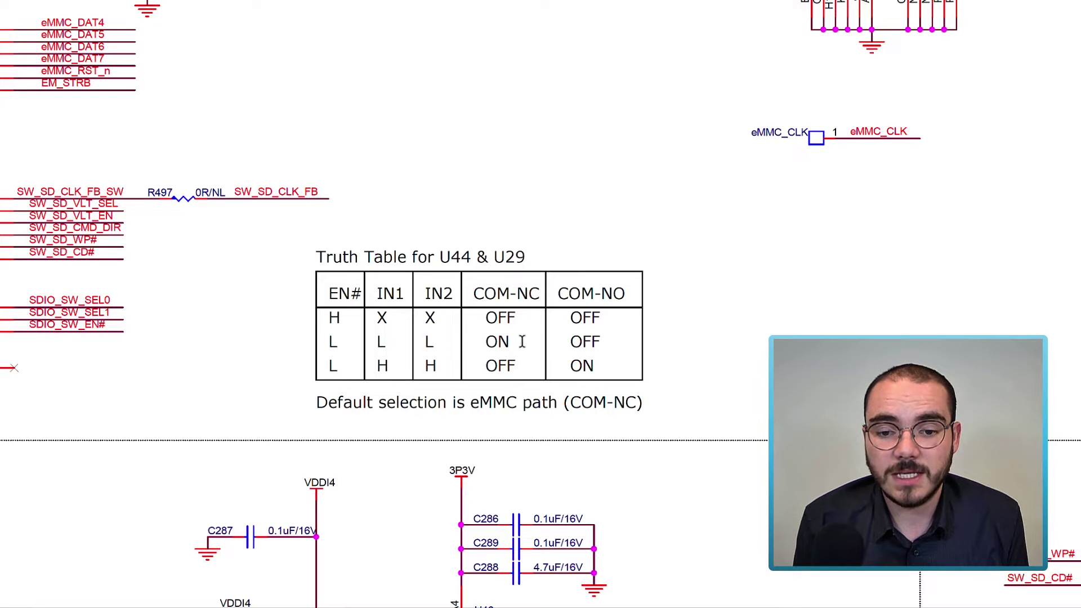
scroll(523, 341, "down", 2, "ctrl")
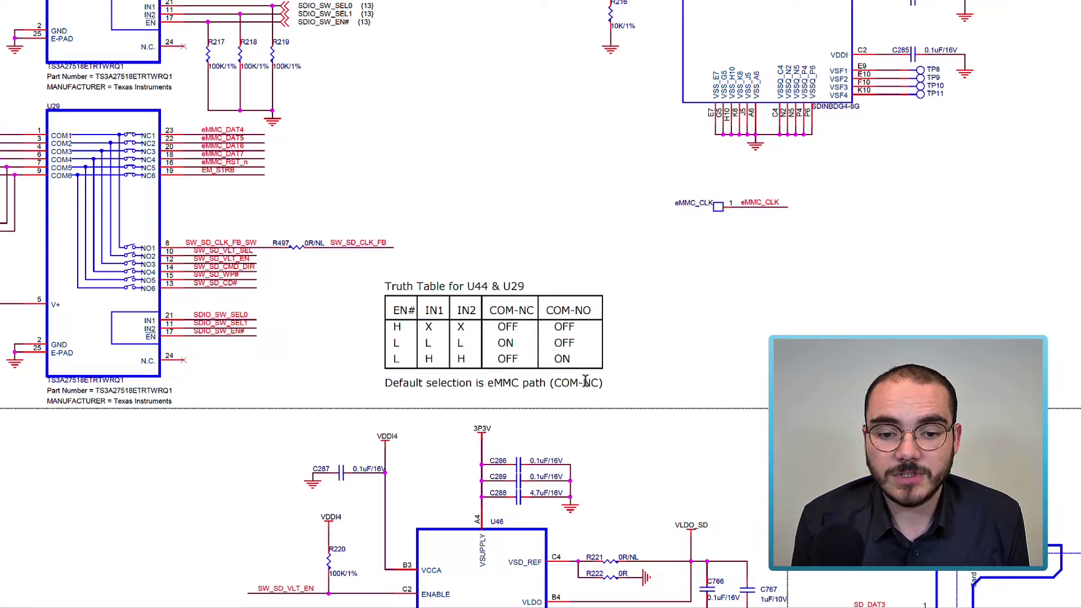
Pan around the U44 and U29 SD/eMMC switch routing, then return to the MSS Configurator.
scroll(586, 382, "left", 4, "shift")
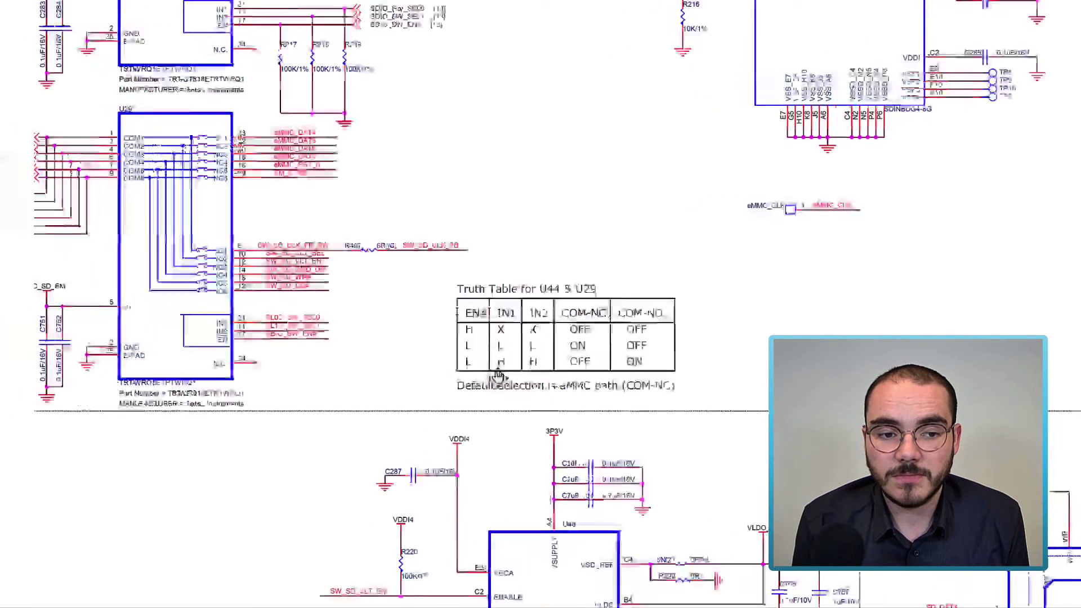
scroll(432, 378, "up", 4)
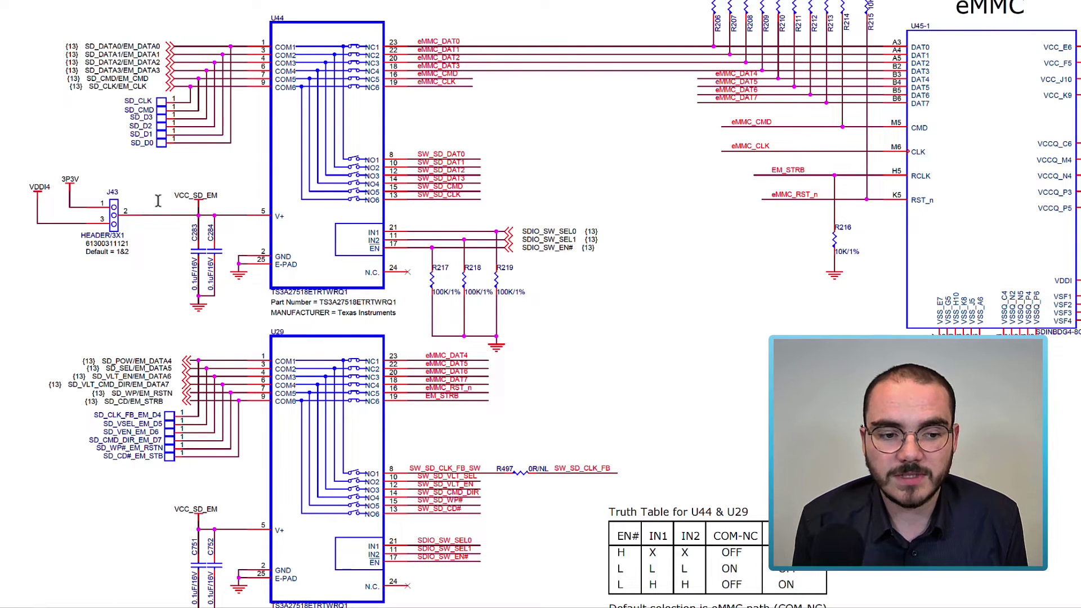
scroll(165, 266, "down", 3)
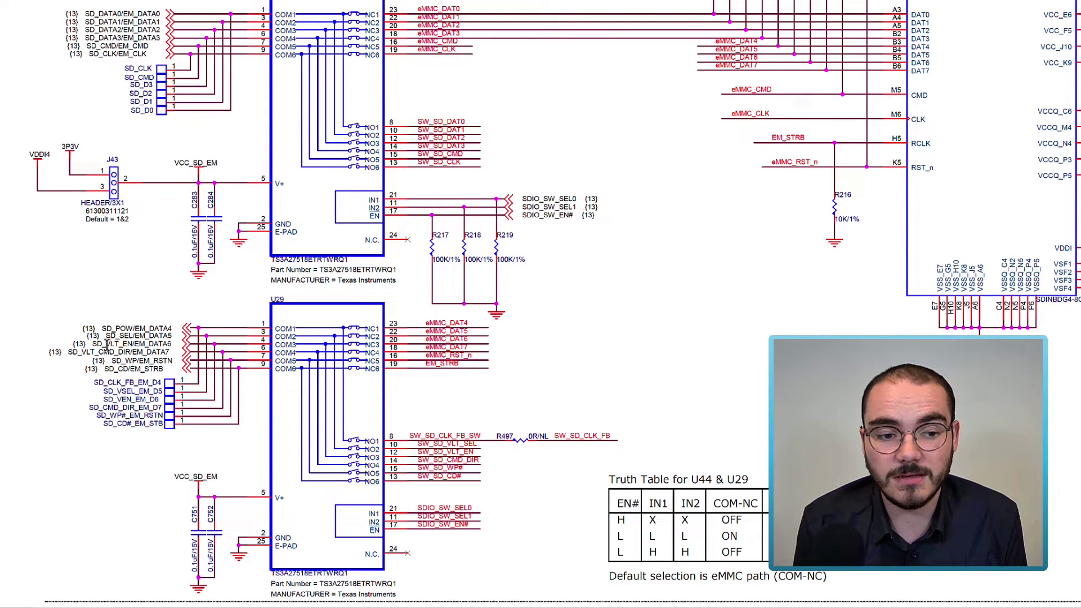
scroll(107, 346, "down", 1)
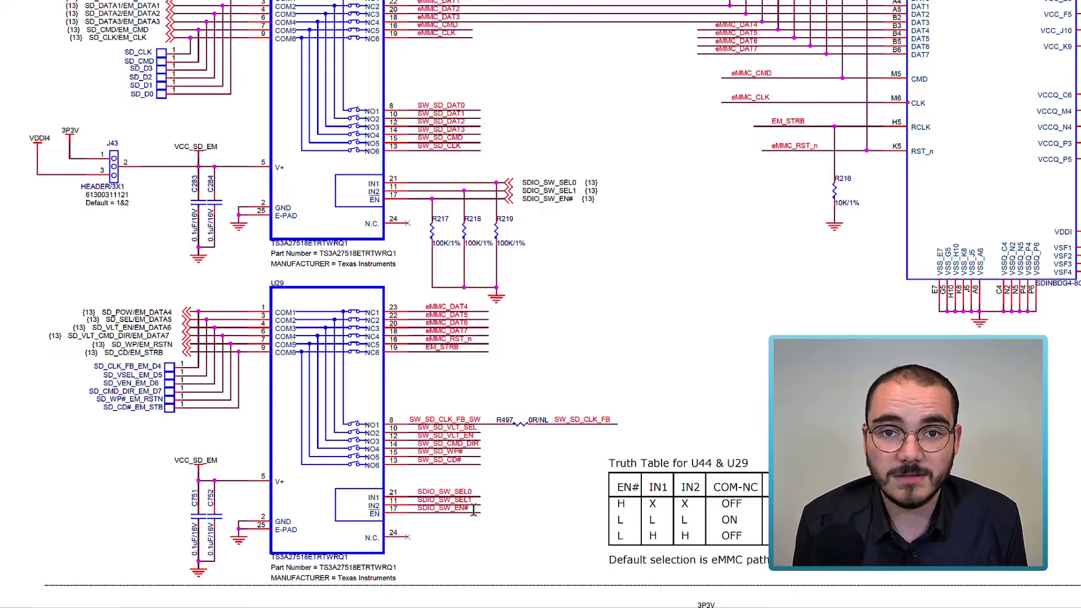
key("alt+Tab")
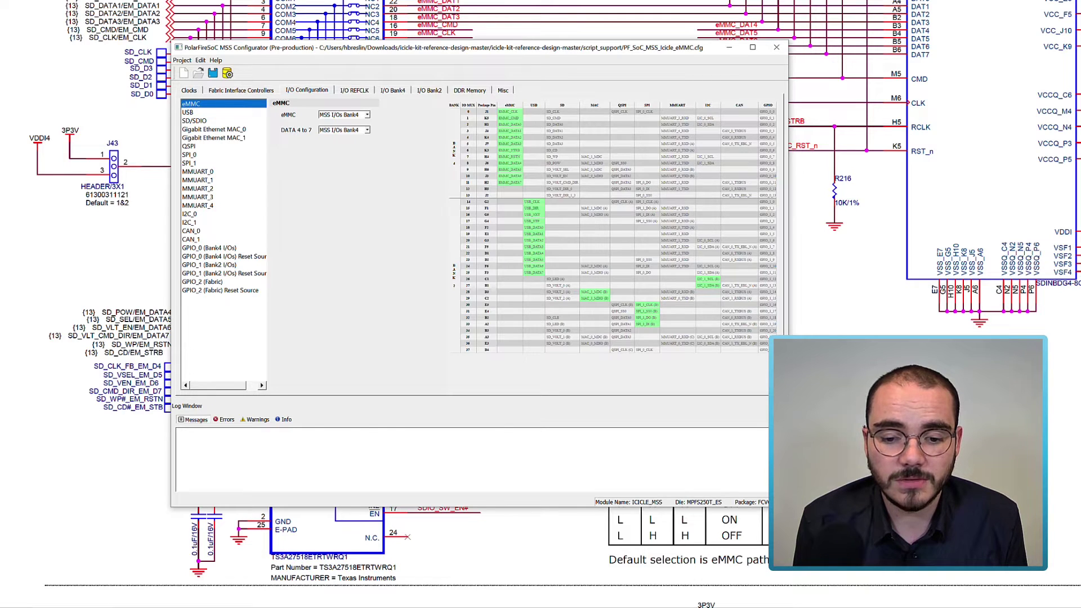
Review the USB settings on Bank2 and the unused SD/SDIO settings, then move the window aside.
key("alt+Tab")
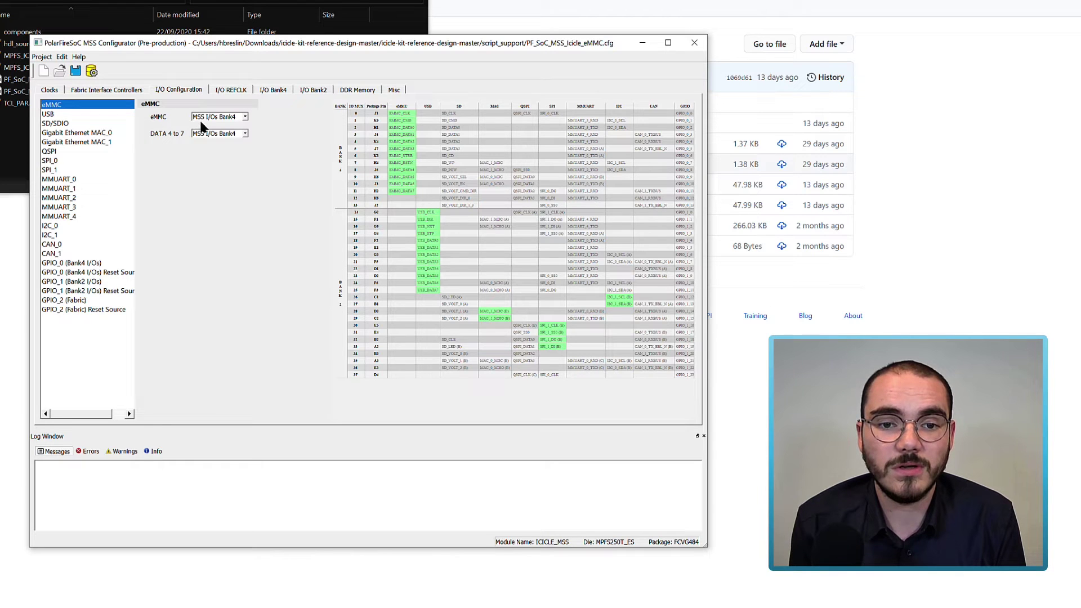
left_click(48, 115)
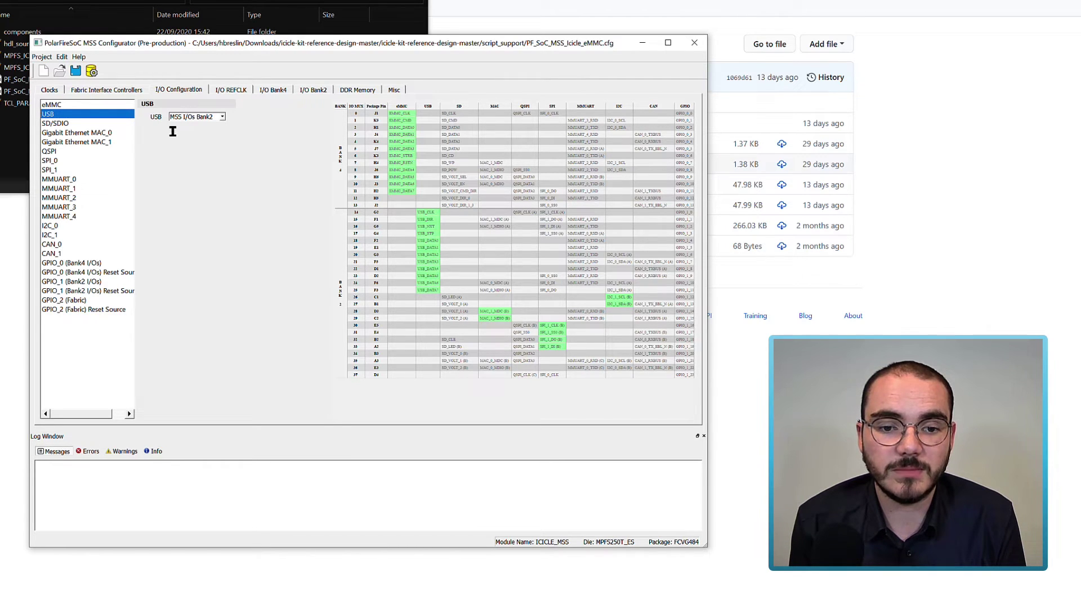
left_click(65, 125)
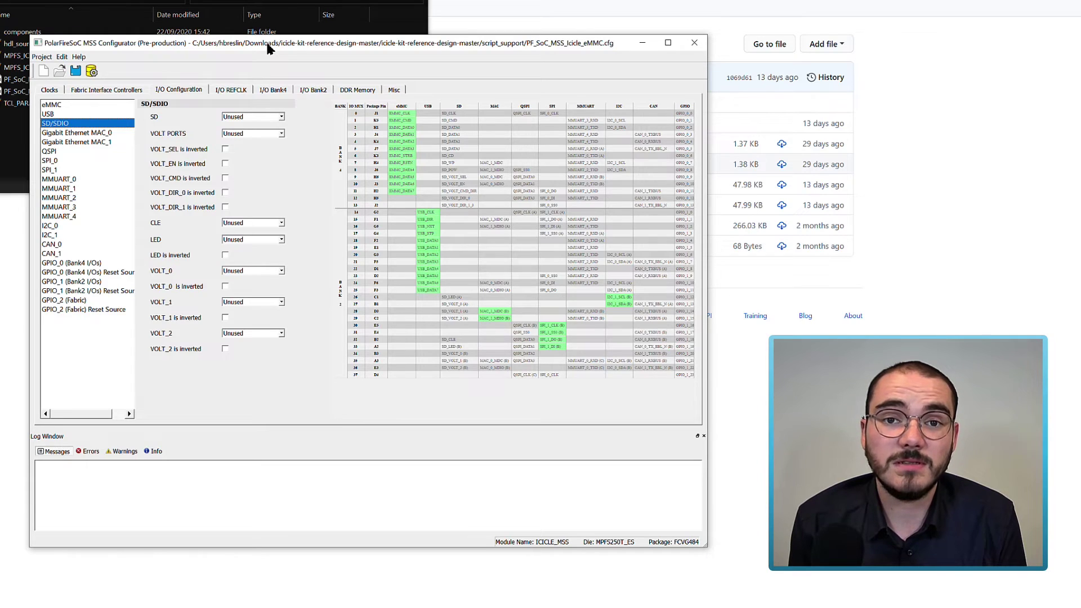
left_click_drag(266, 39, 371, 217)
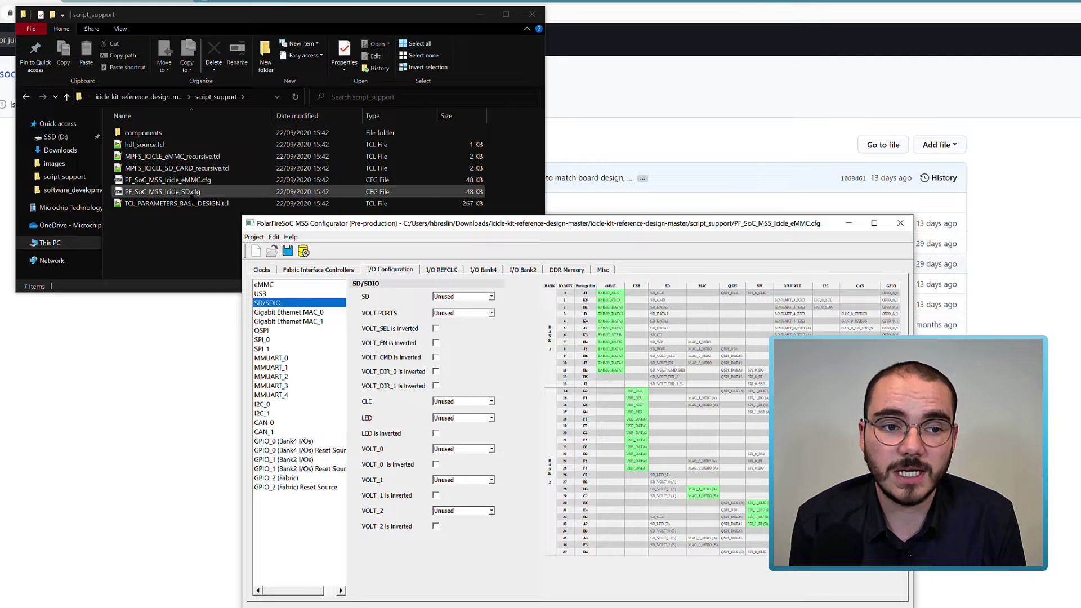
Raise the window and view Gigabit Ethernet MAC_0 on SGMII I/Os Bank5.
left_click_drag(318, 225, 293, 152)
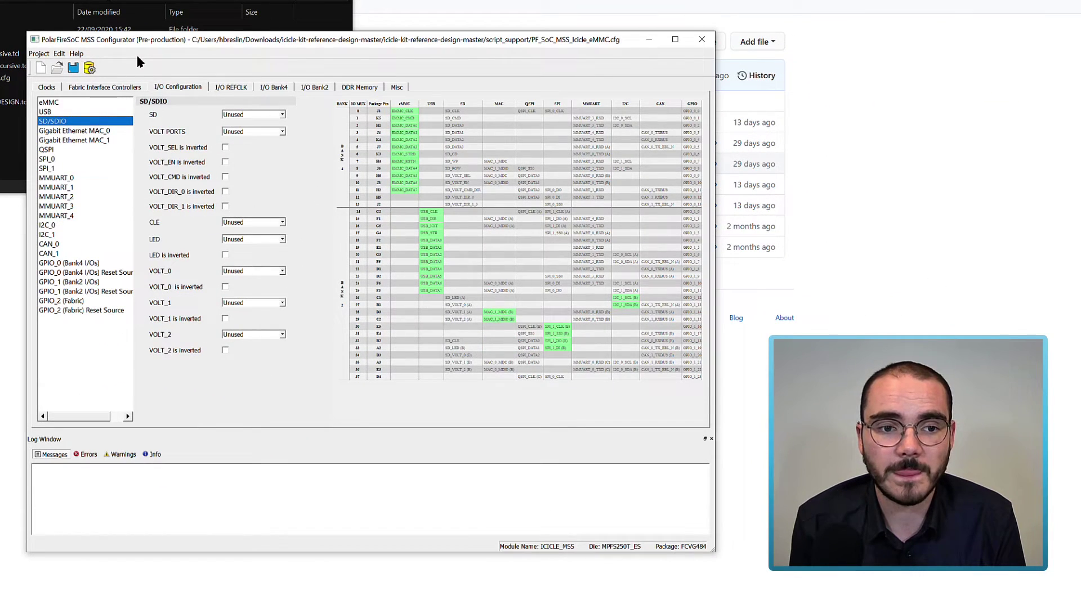
left_click(72, 132)
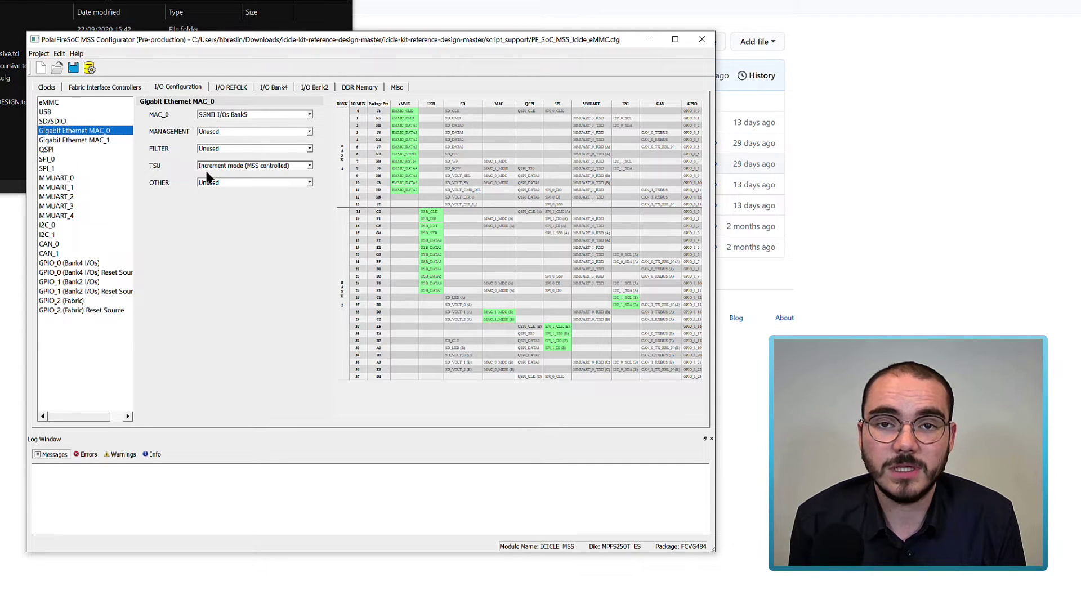
Review the Gigabit Ethernet MAC_1, QSPI, SPI_0 and SPI_1 I/O settings.
left_click(63, 141)
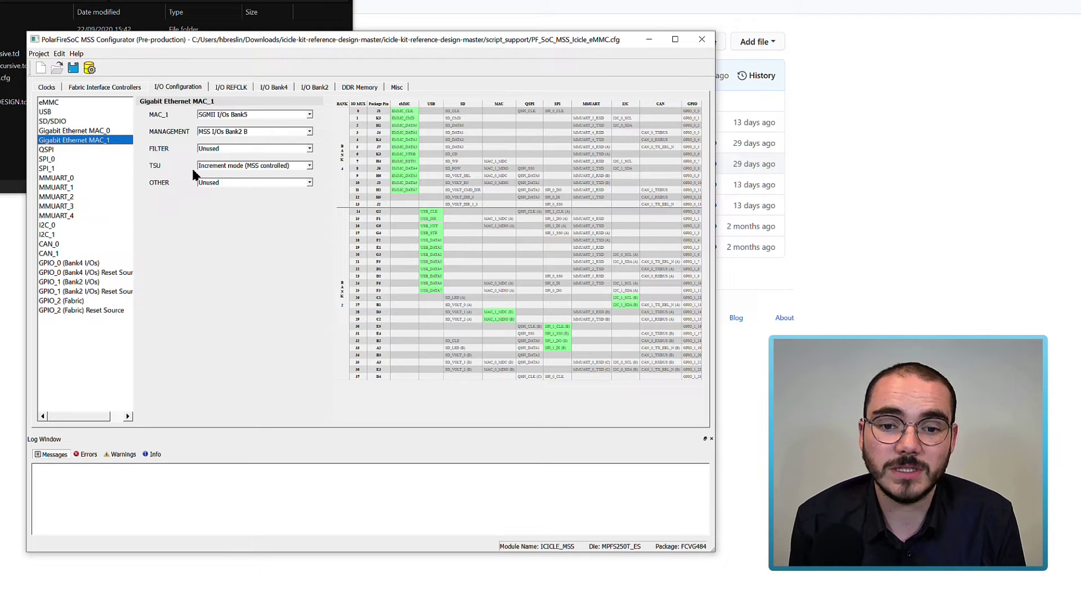
left_click(105, 149)
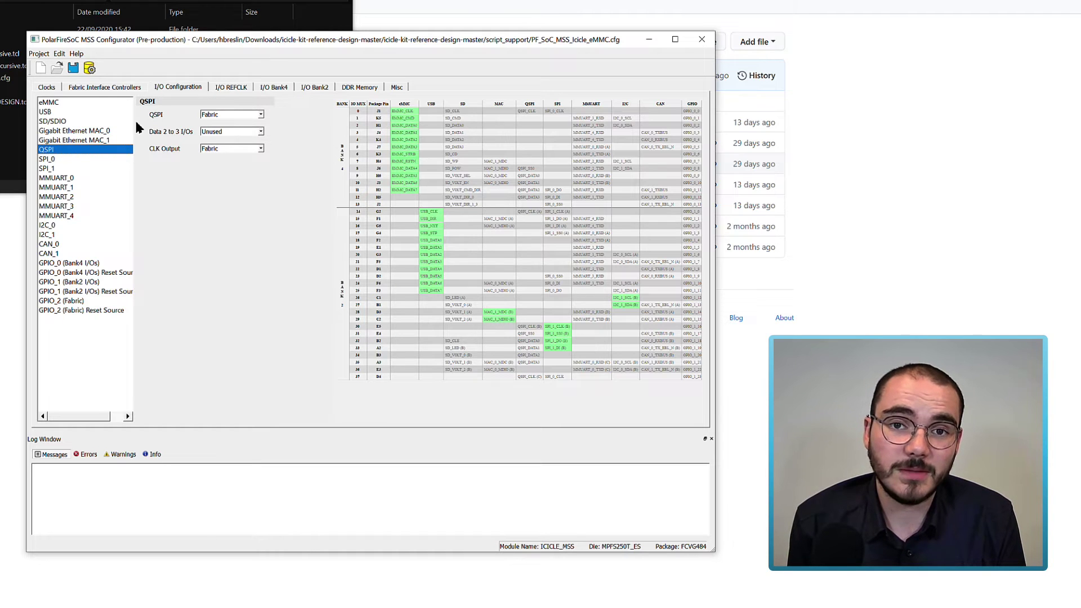
left_click(72, 159)
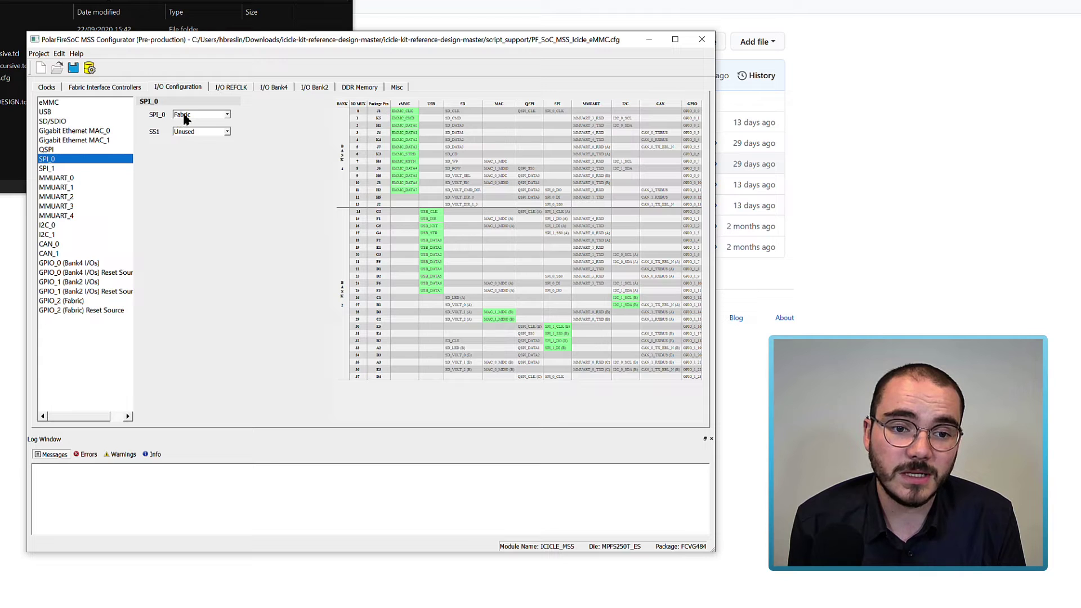
left_click(71, 168)
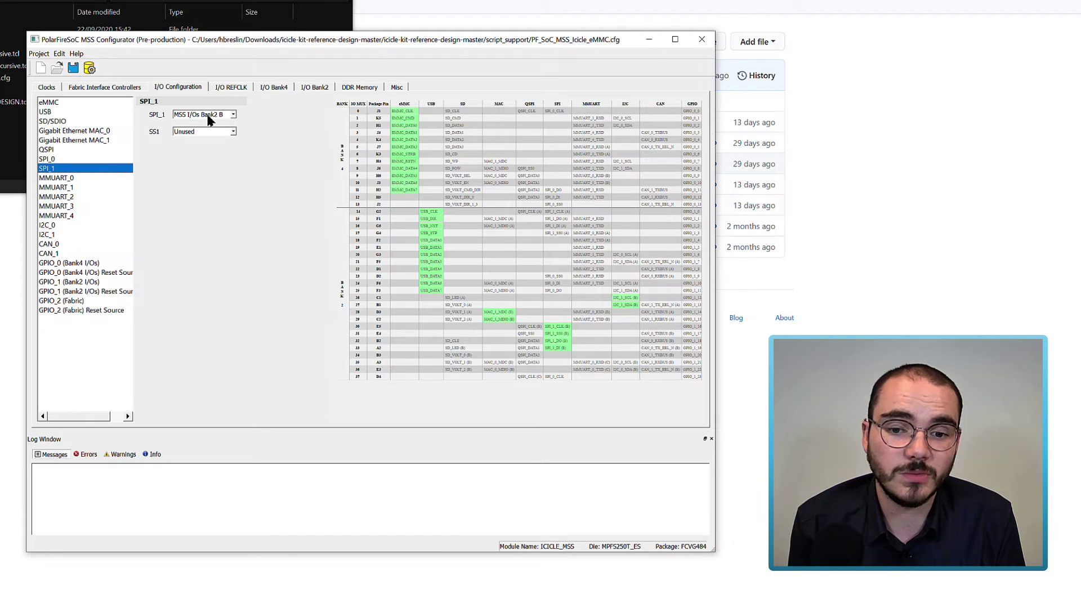
Review the MMUART_0 through MMUART_4 settings, ending on the unused I2C_0 settings.
left_click(68, 178)
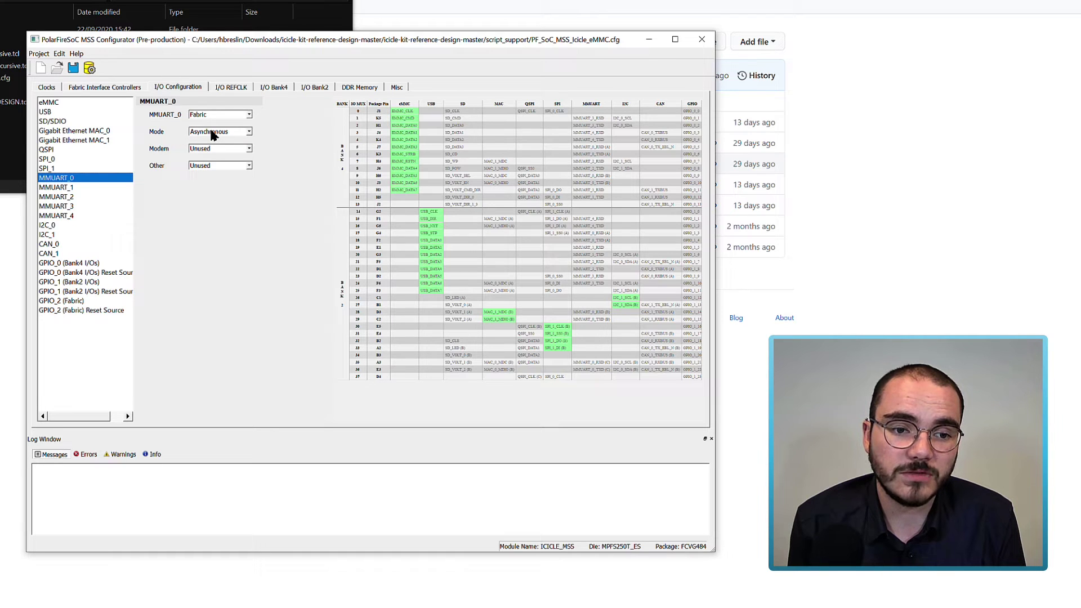
left_click(68, 189)
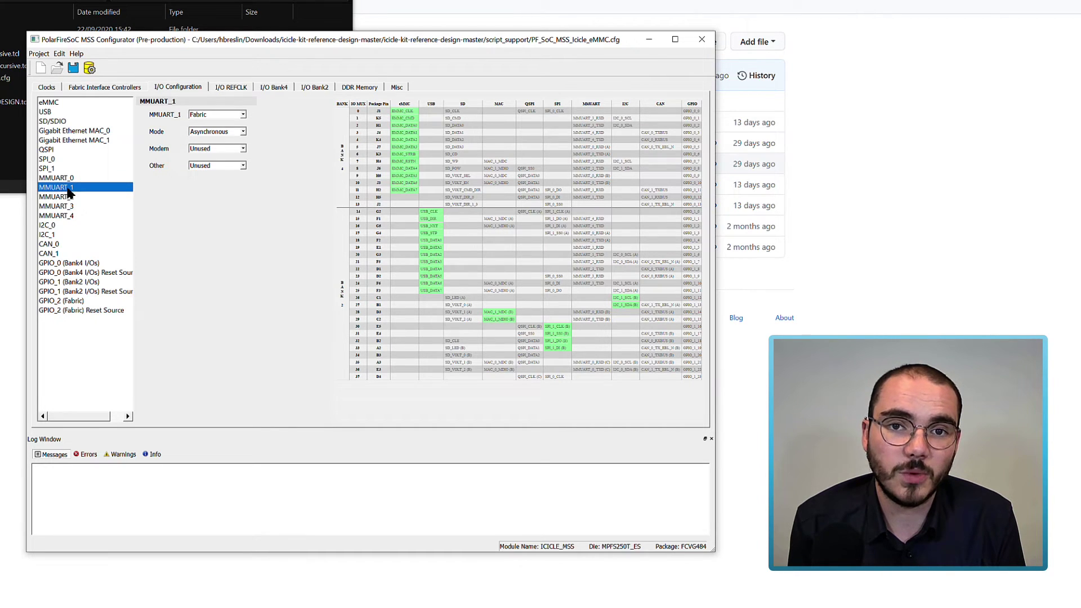
left_click(68, 198)
left_click(66, 216)
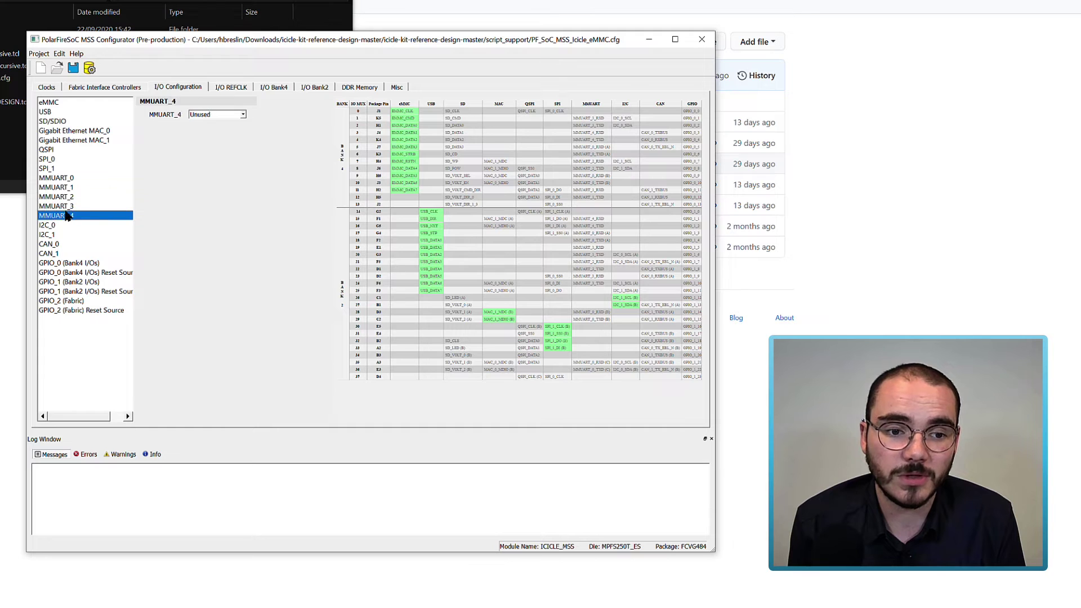
key("Up")
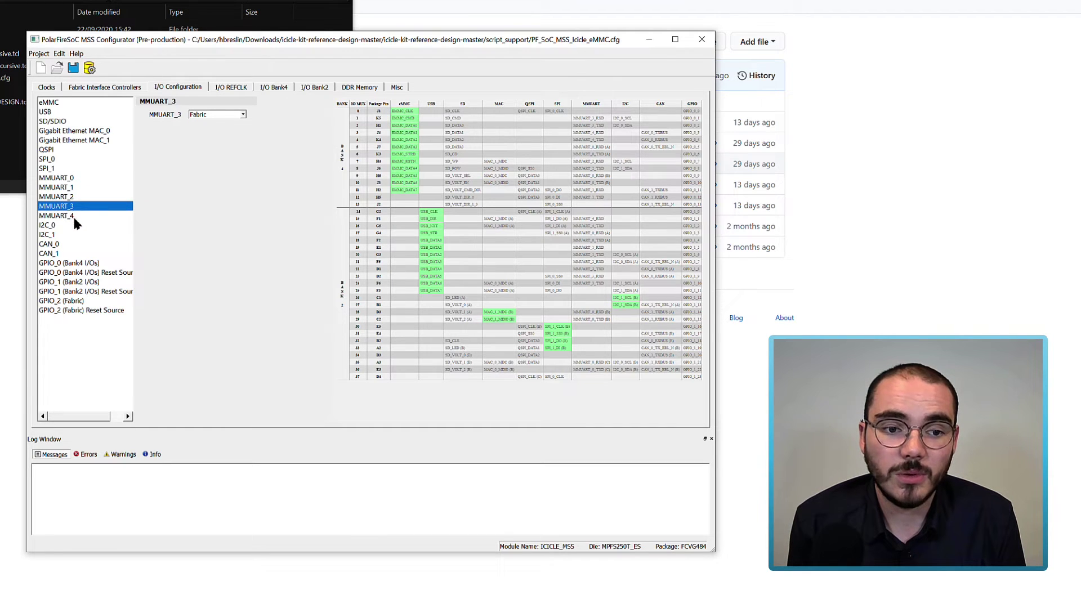
left_click(66, 215)
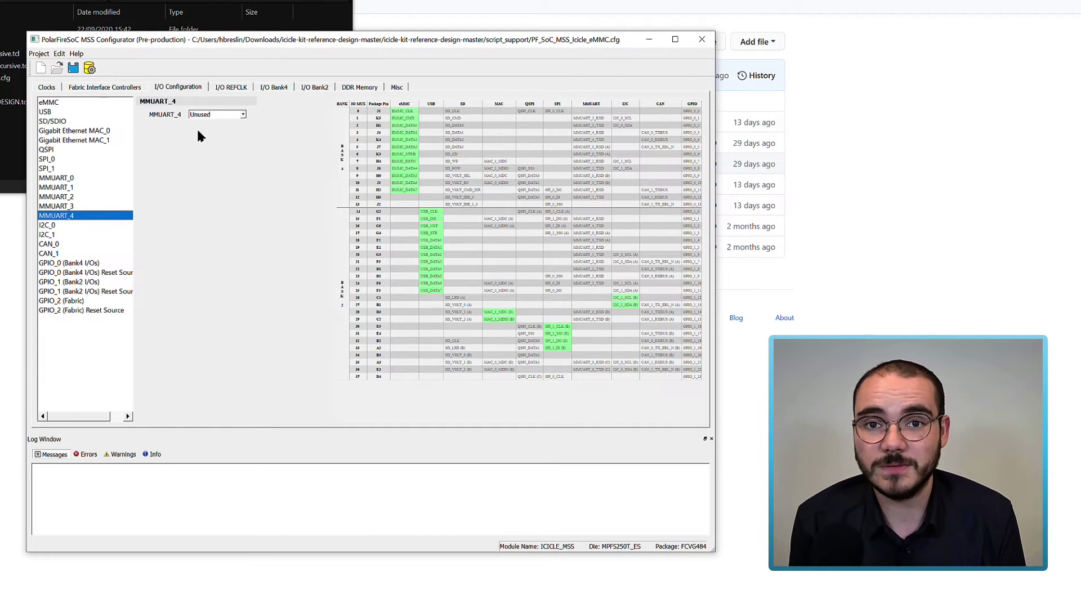
left_click(51, 226)
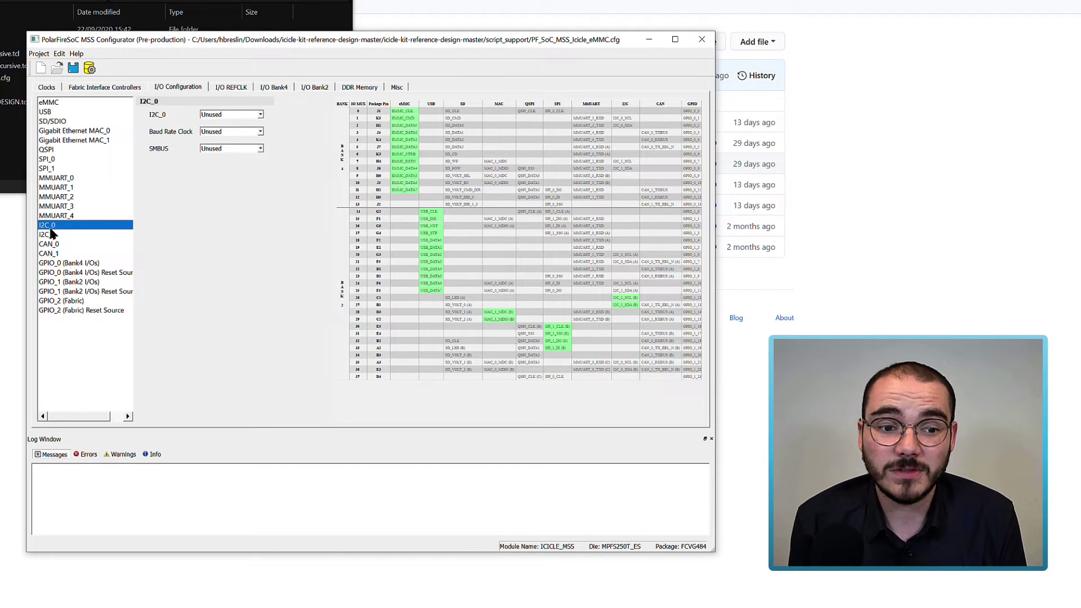
Review the I2C_1, CAN_0 and CAN_1 pin assignments.
left_click(49, 235)
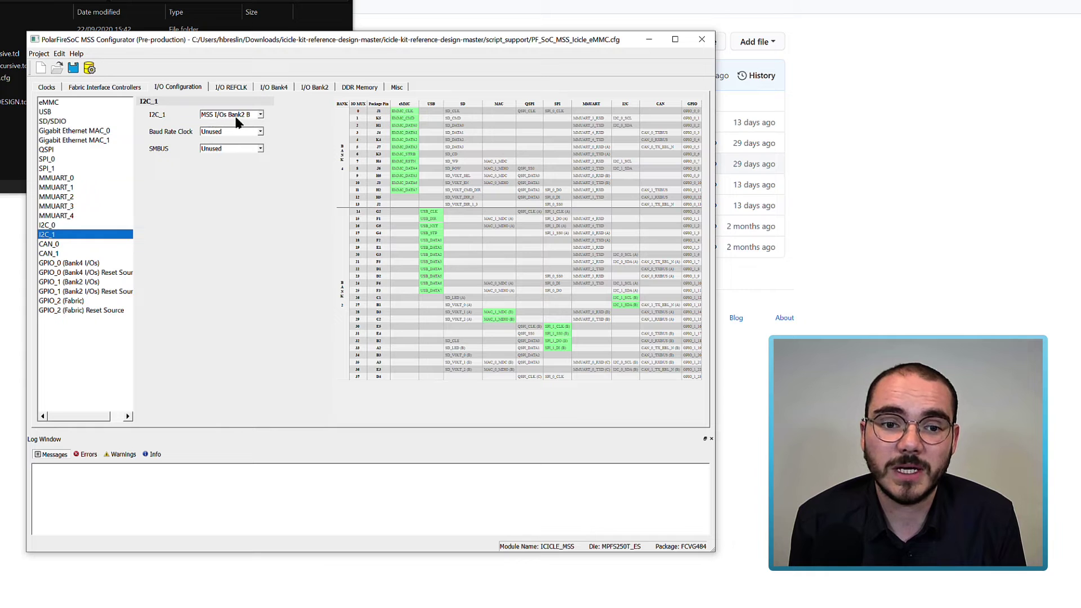
left_click(54, 246)
left_click(55, 254)
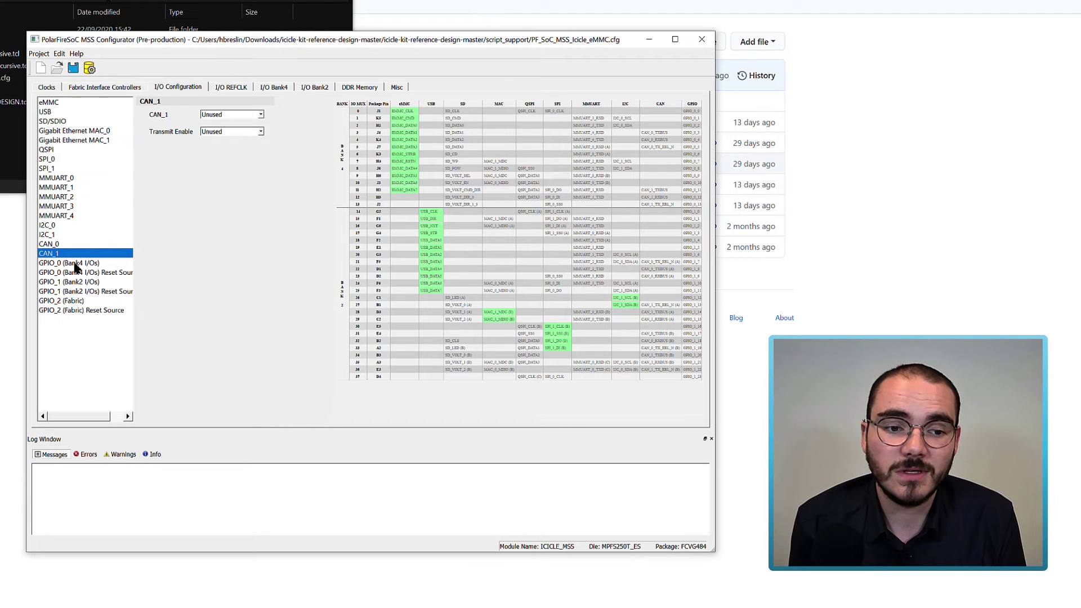
Review the GPIO_0 Bank4, GPIO_1 Bank2 and GPIO_2 fabric pins down to GPIO_2_31.
left_click(75, 263)
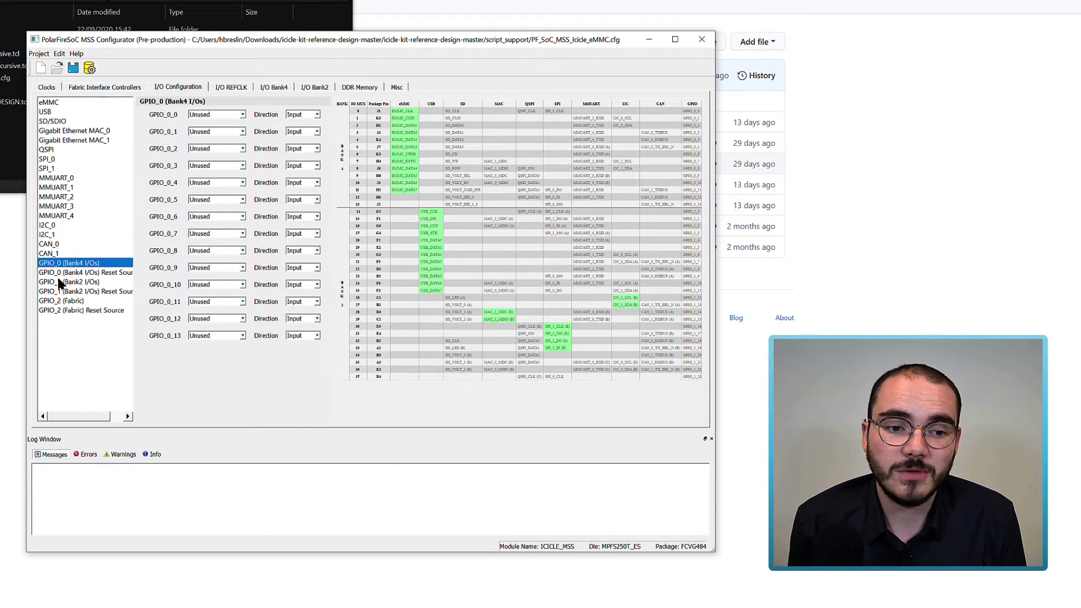
left_click(58, 281)
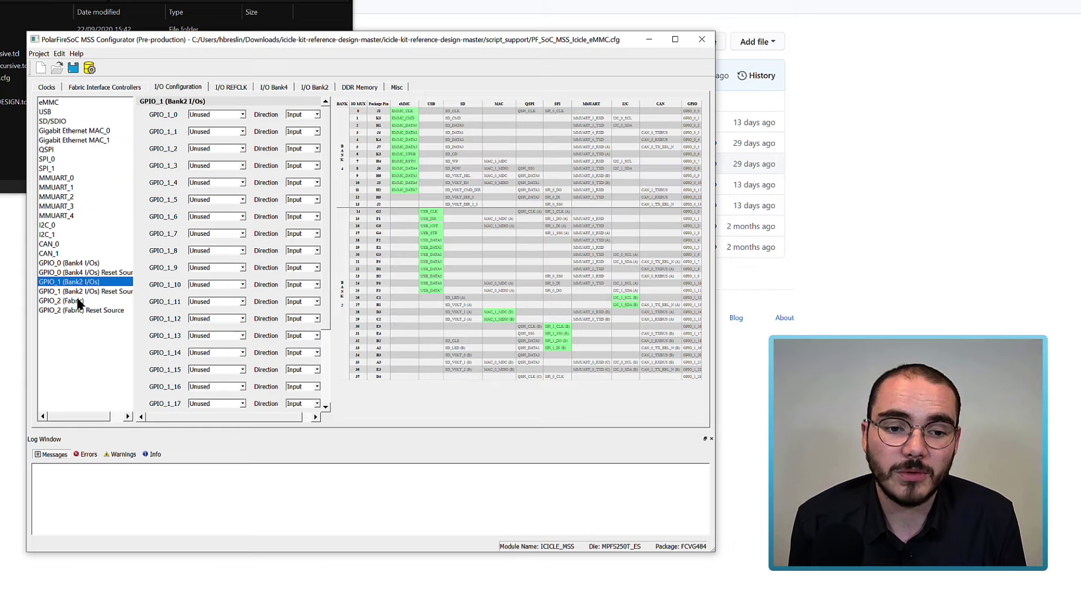
left_click(79, 302)
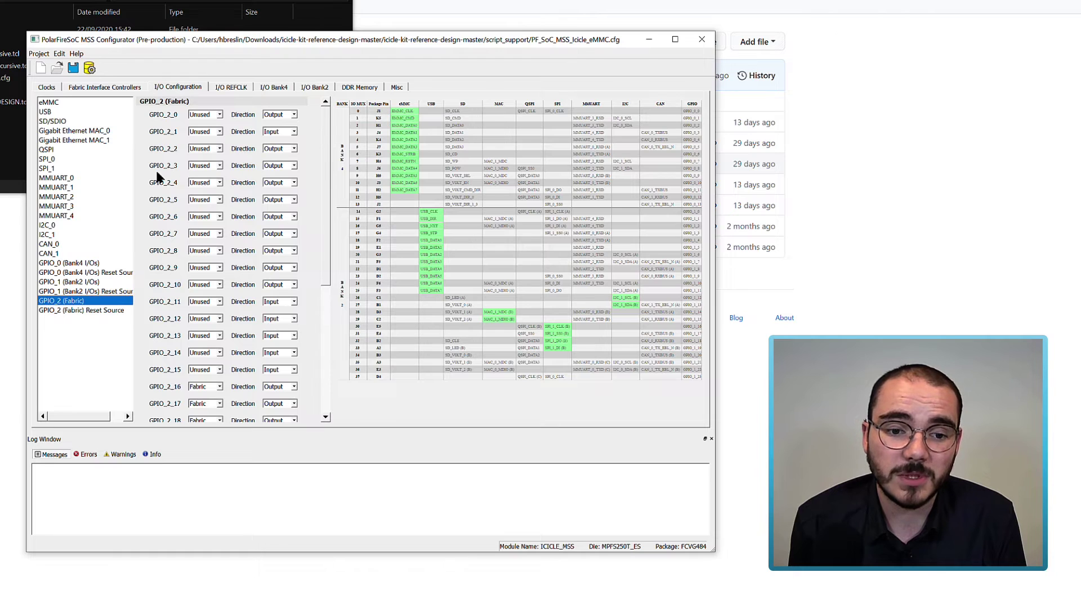
scroll(157, 176, "down", 3)
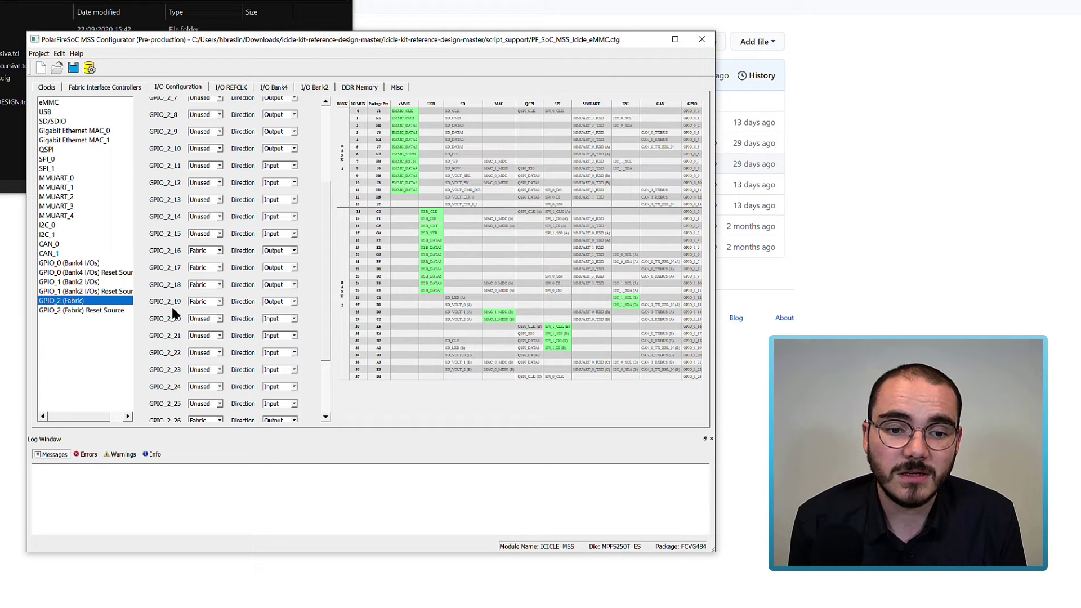
scroll(151, 304, "down", 3)
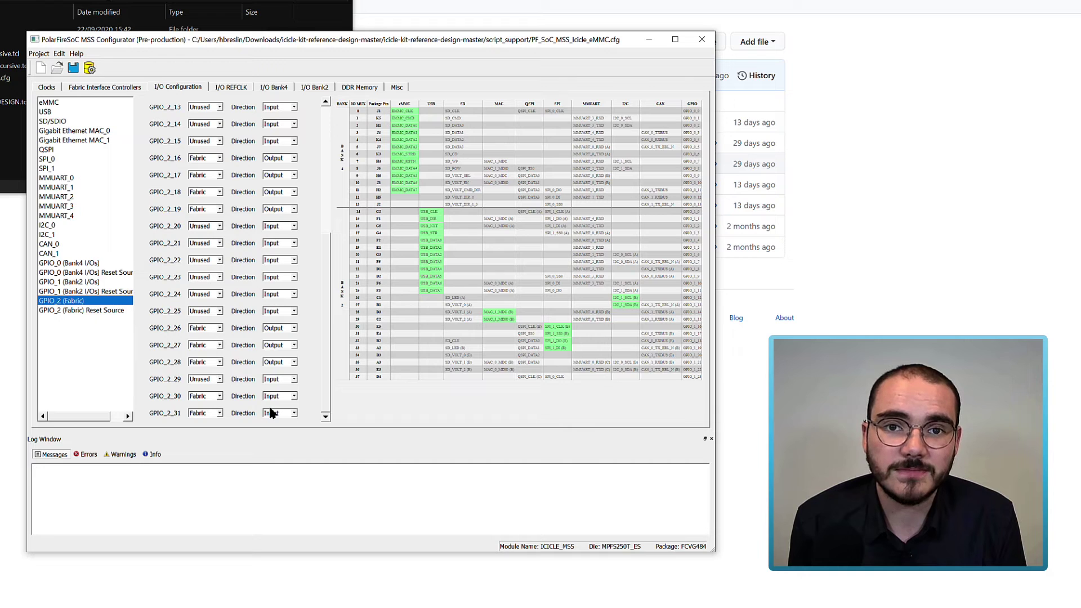
left_click(232, 88)
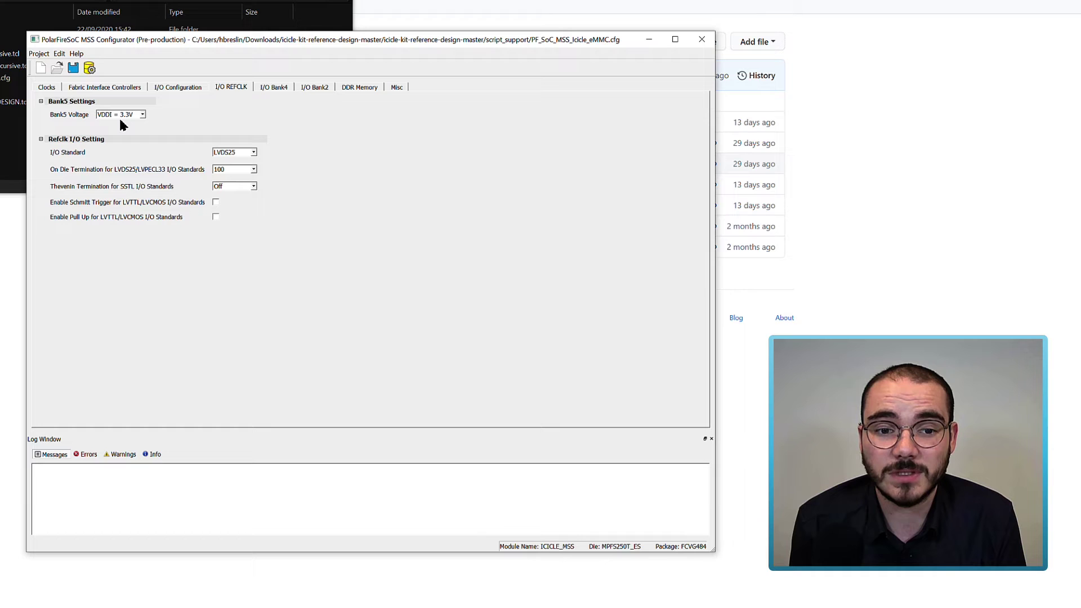
Look over the Bank4 and Bank2 I/O settings, ending on DDR Memory.
left_click(277, 88)
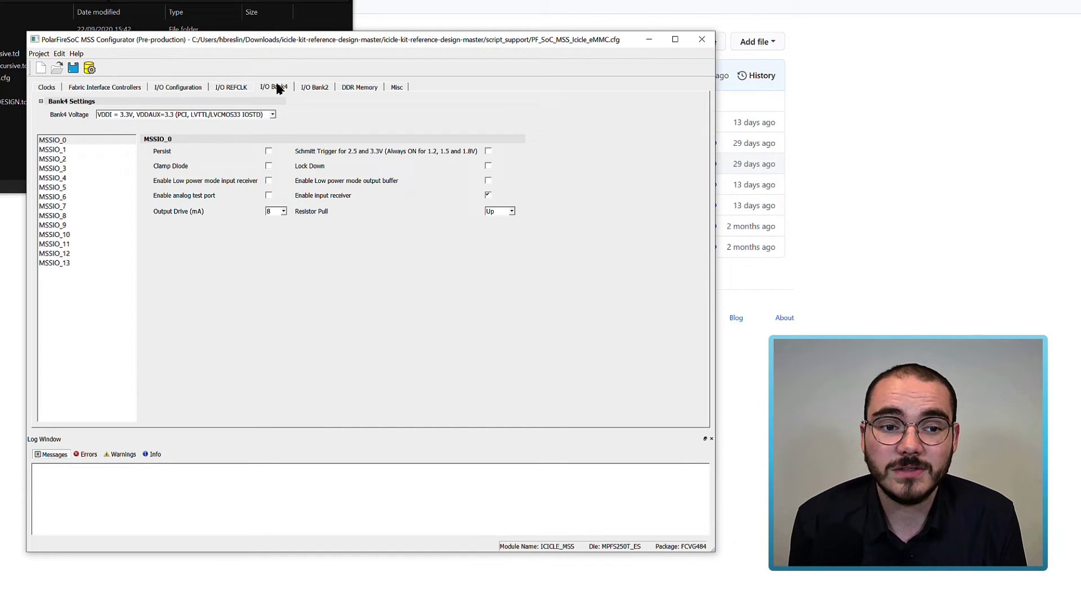
left_click(313, 88)
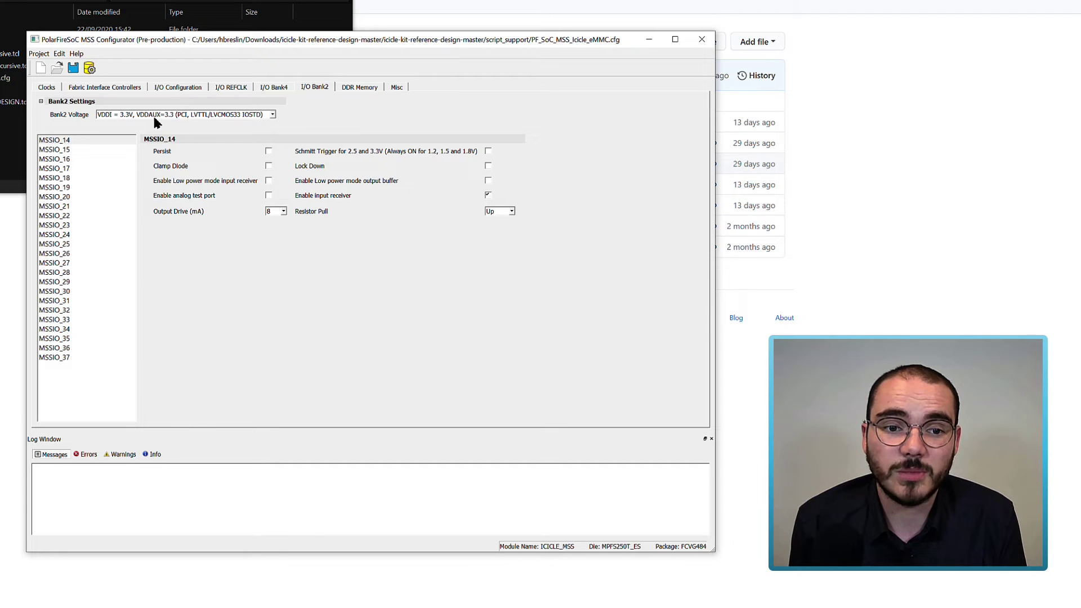
left_click(368, 88)
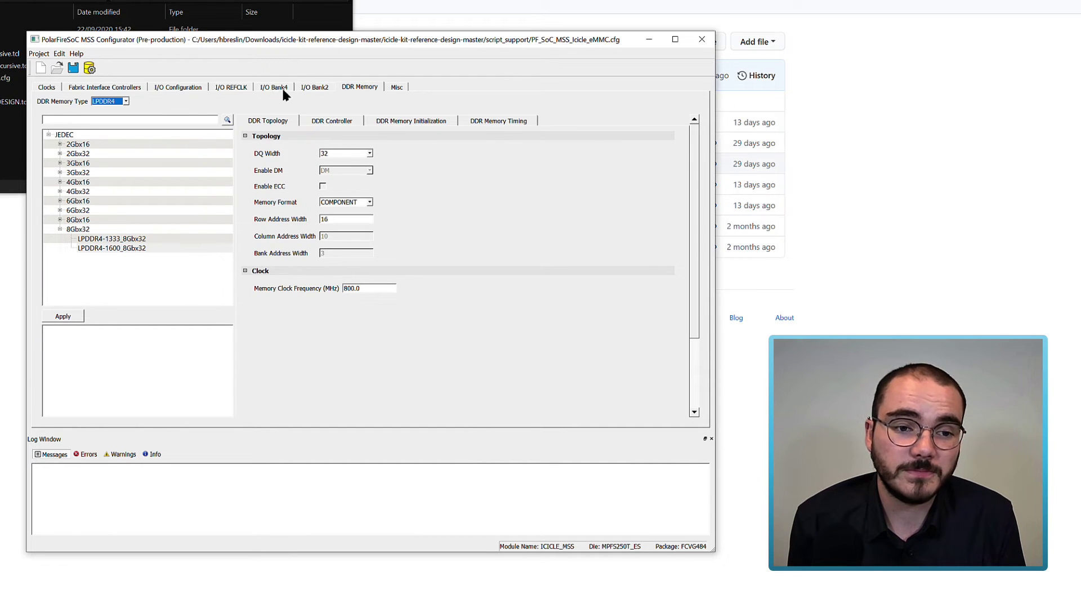
Keep LPDDR4 as the DDR memory type and view the controller drive and ODT settings.
left_click(116, 101)
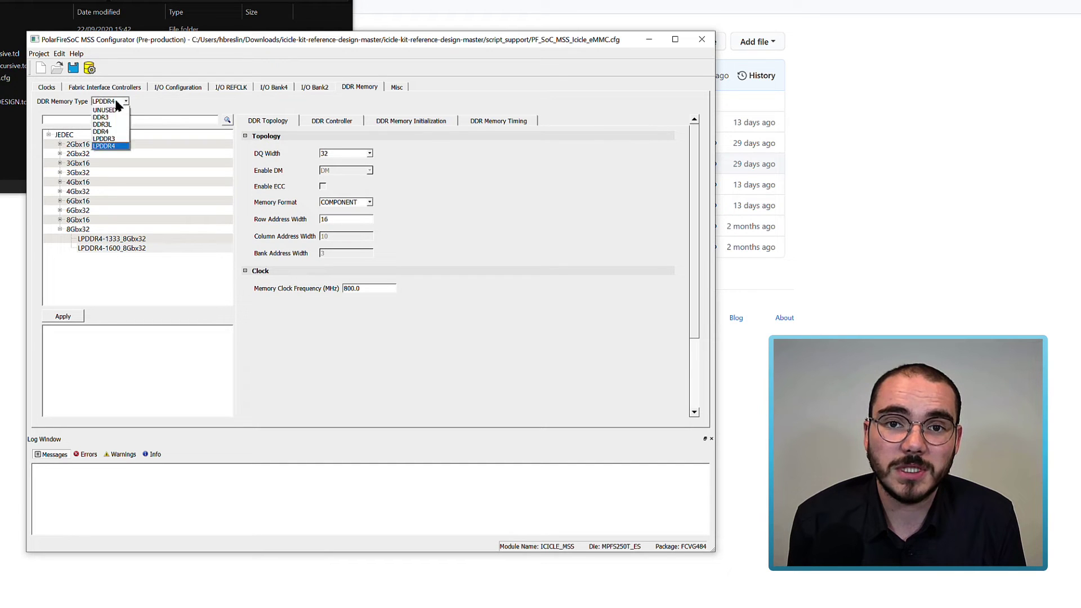
left_click(112, 145)
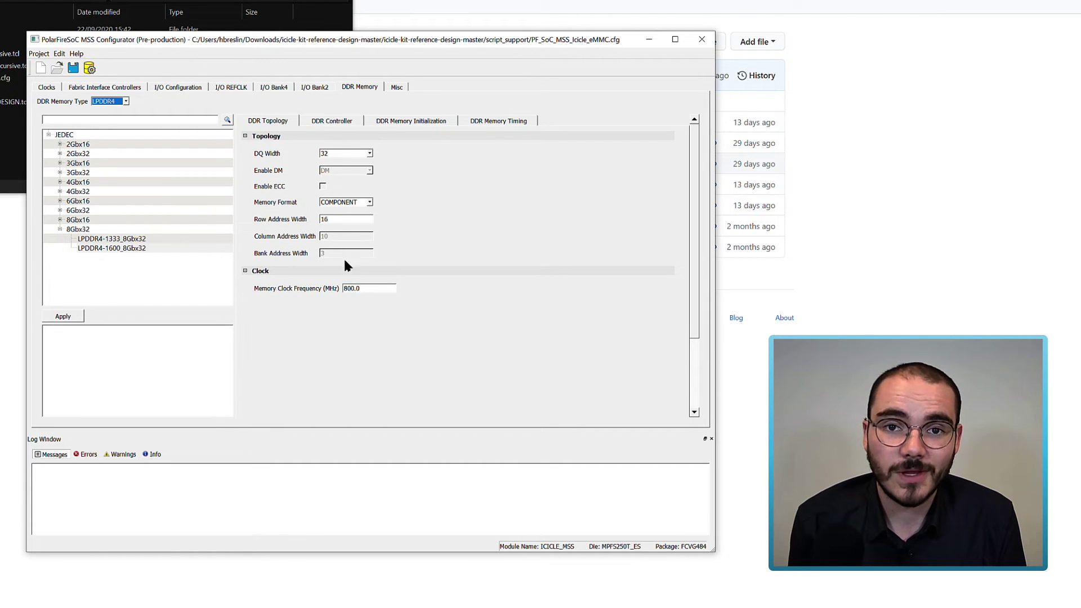
left_click(330, 121)
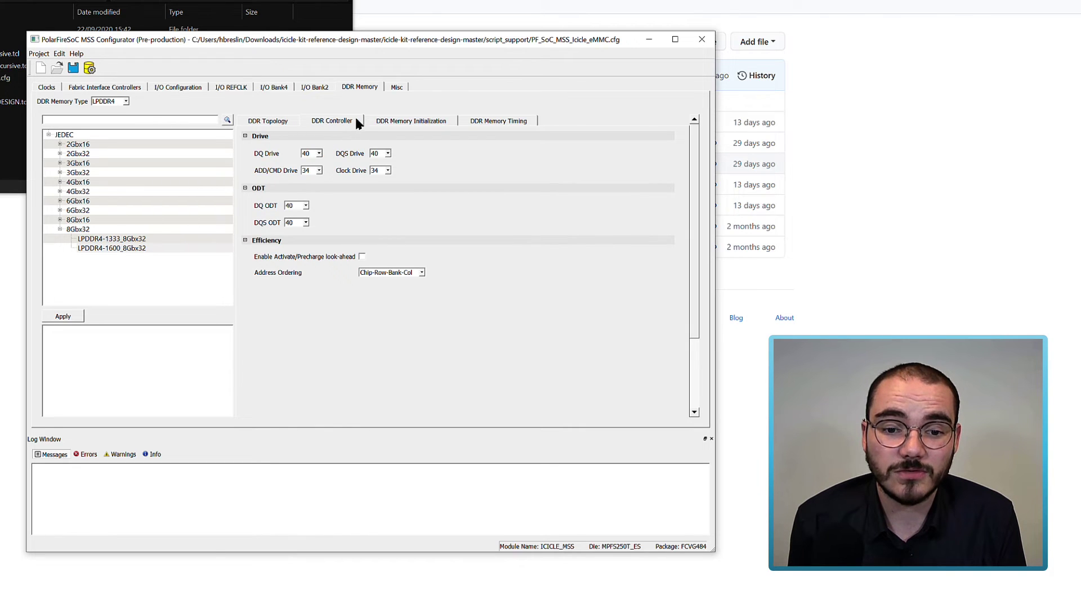
Review the DDR mode register initialization and timing parameters, including tRAS 42 ns and tRFC 380 ns.
left_click(403, 122)
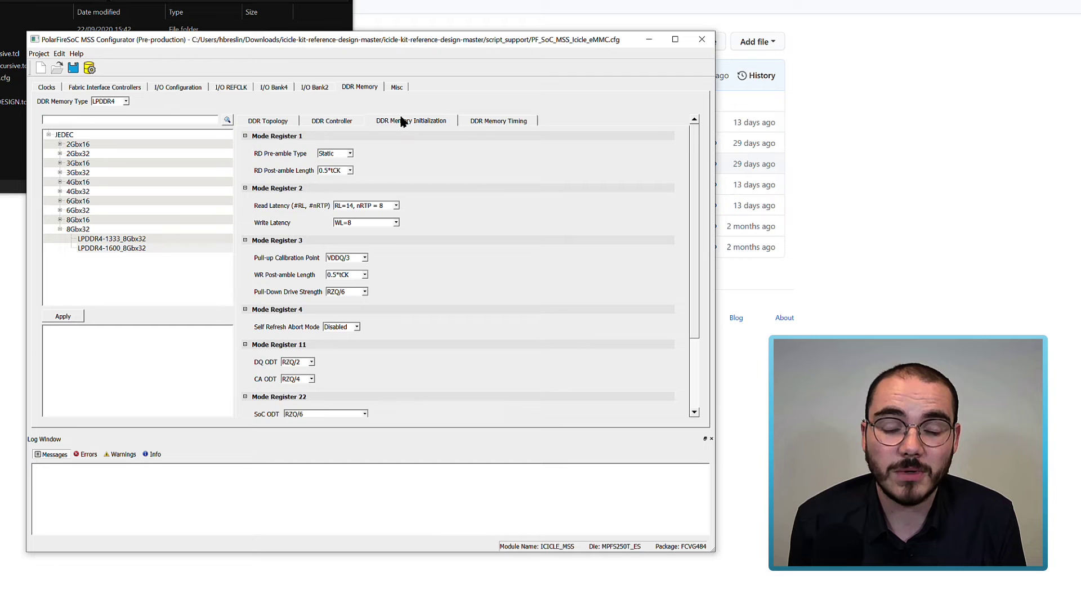
scroll(491, 182, "down", 3)
scroll(491, 181, "up", 3)
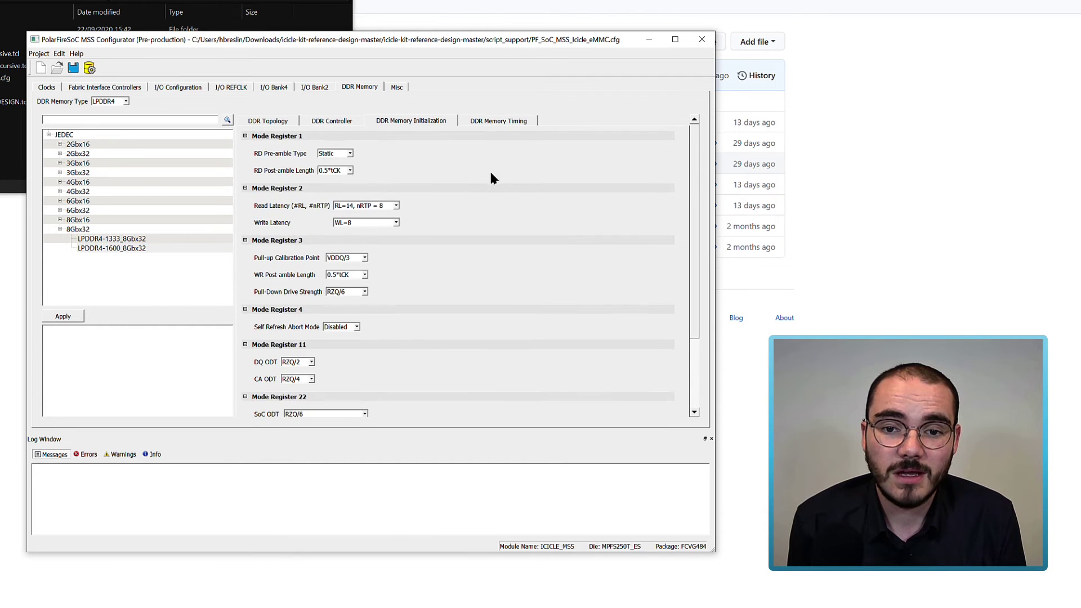
left_click(486, 120)
scroll(533, 177, "down", 3)
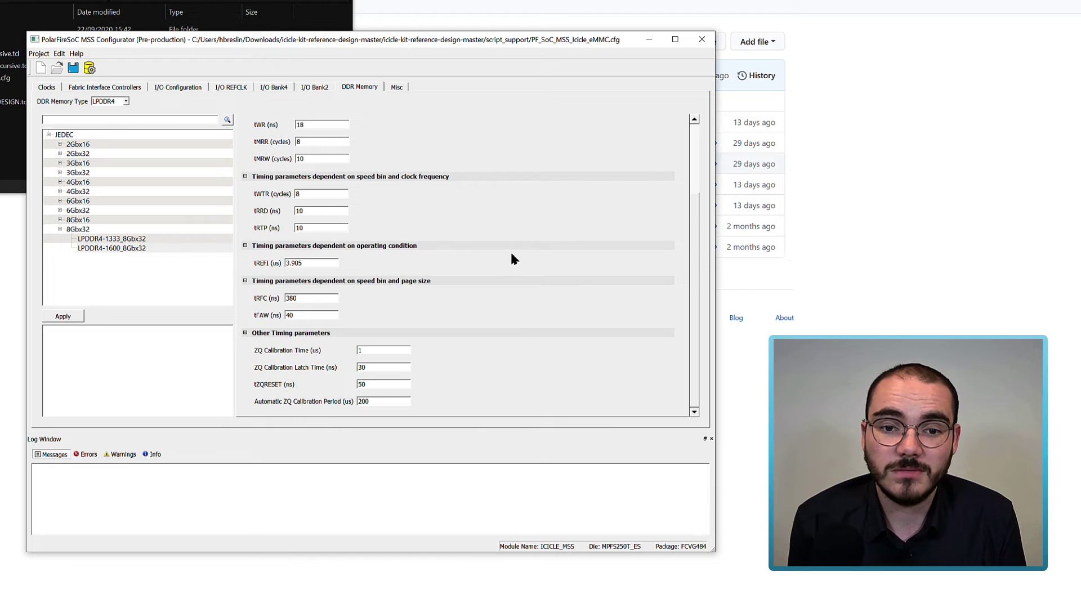
scroll(503, 282, "up", 3)
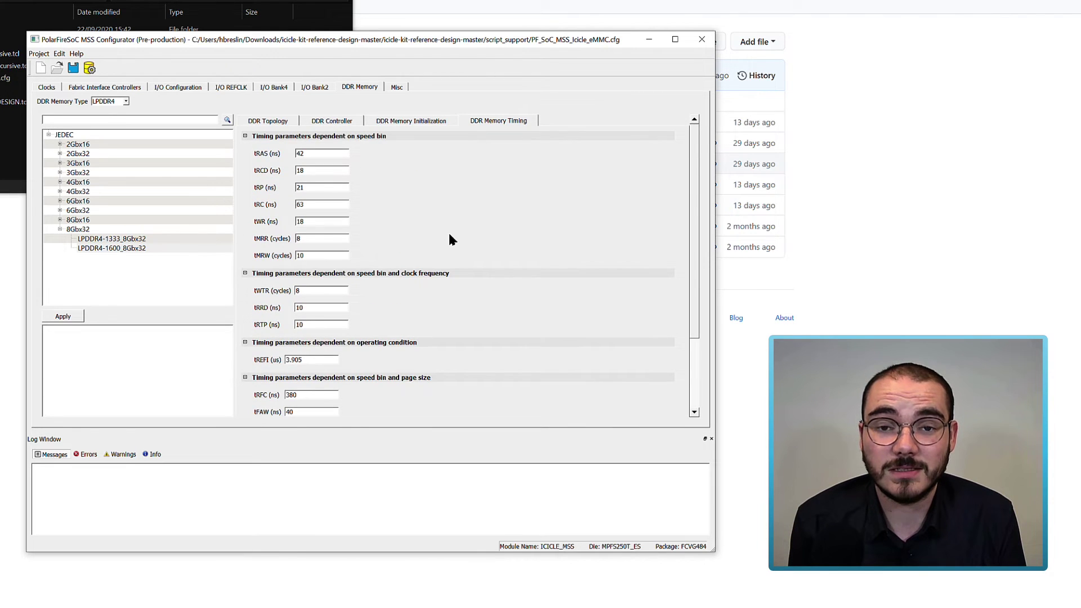
Review the Misc debug trace, interrupt and IO lock-down options.
left_click(397, 89)
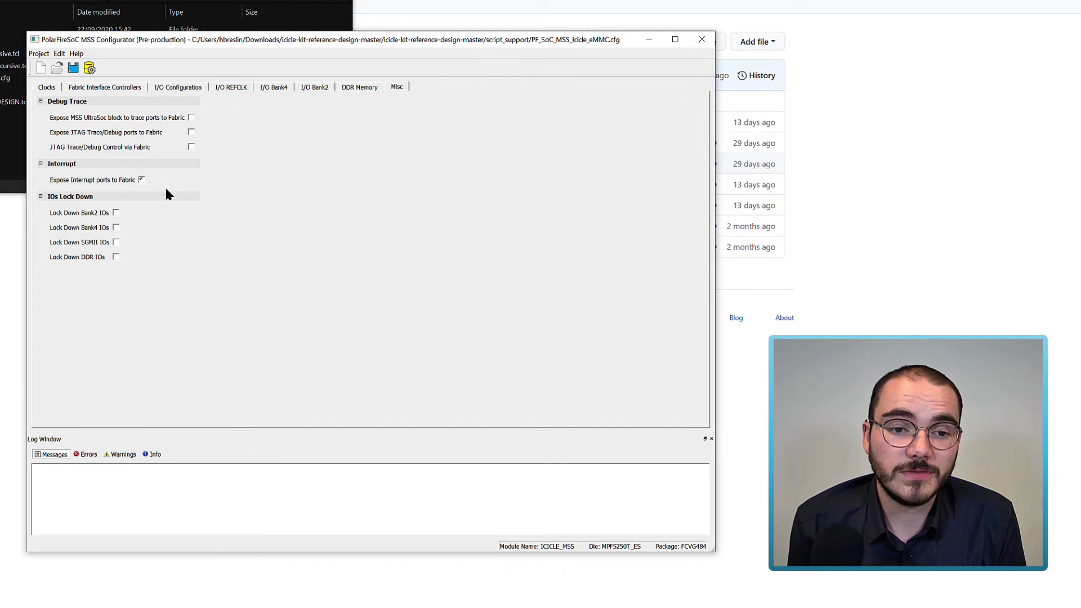
left_click(88, 69)
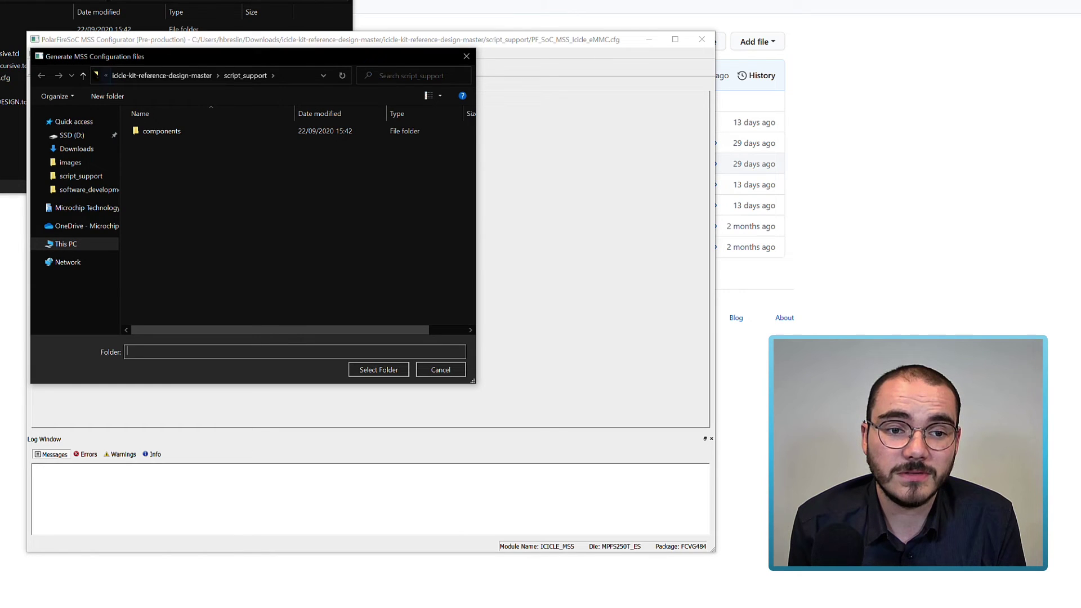
Create a my_mss folder in icicle-kit-reference-design-master and generate the MSS files into it.
left_click(159, 76)
left_click(159, 76)
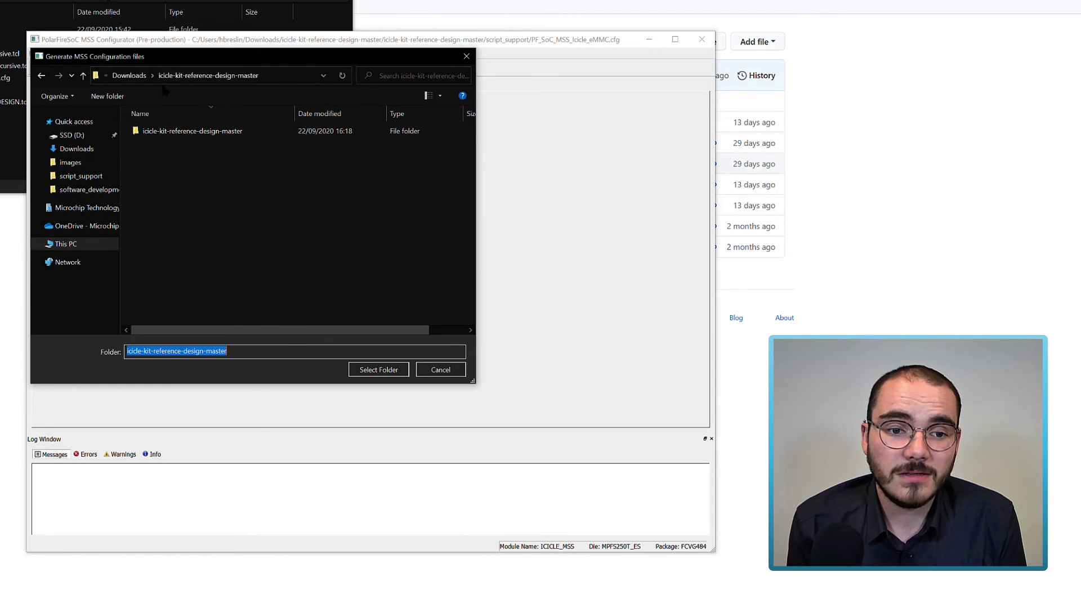
double_click(189, 132)
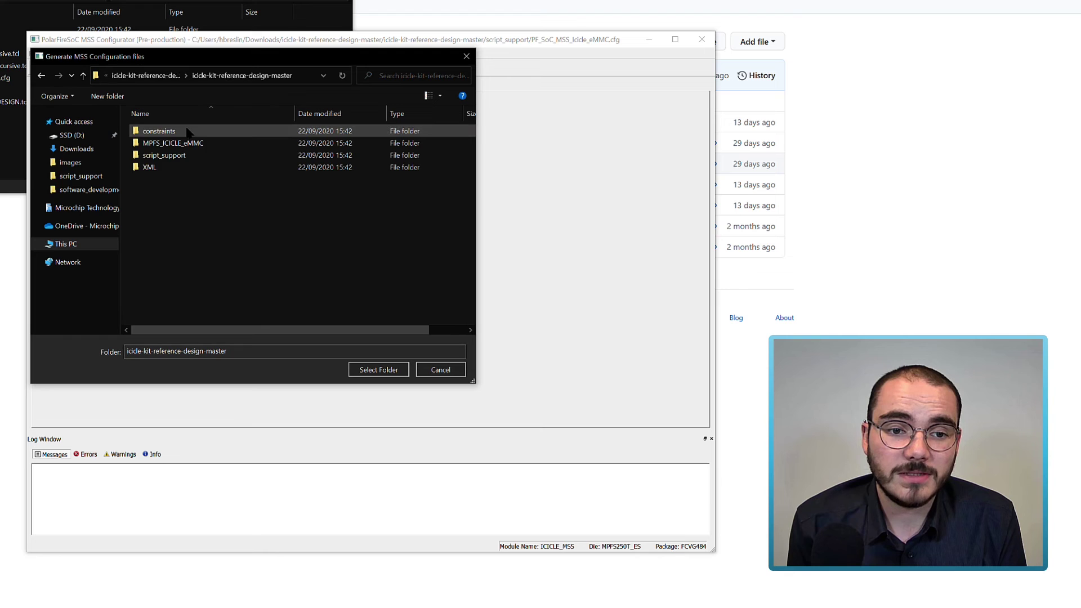
left_click(121, 97)
type("my_mss")
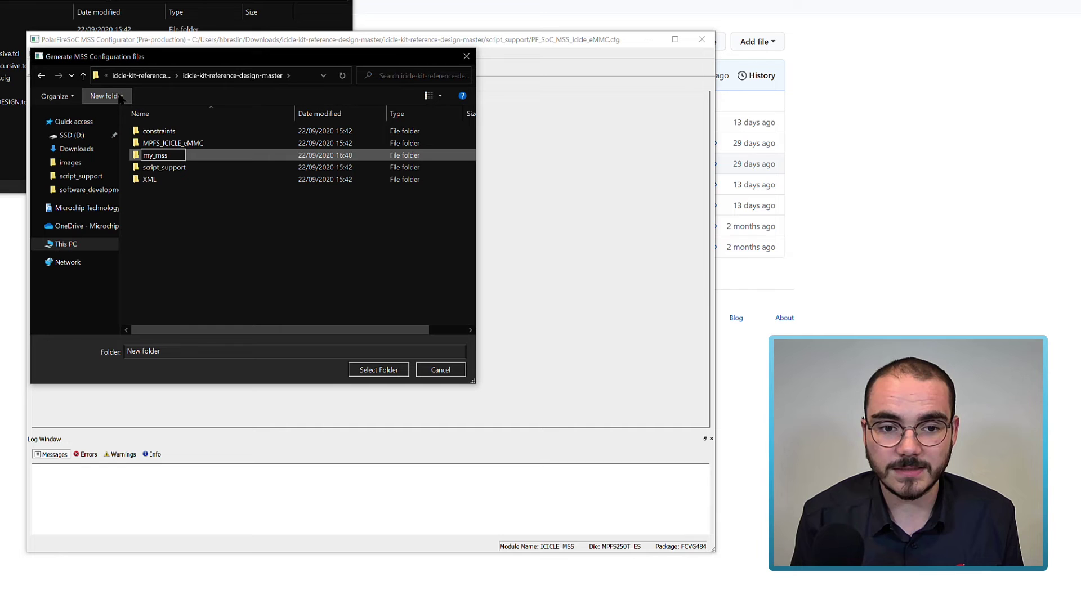
key("Return")
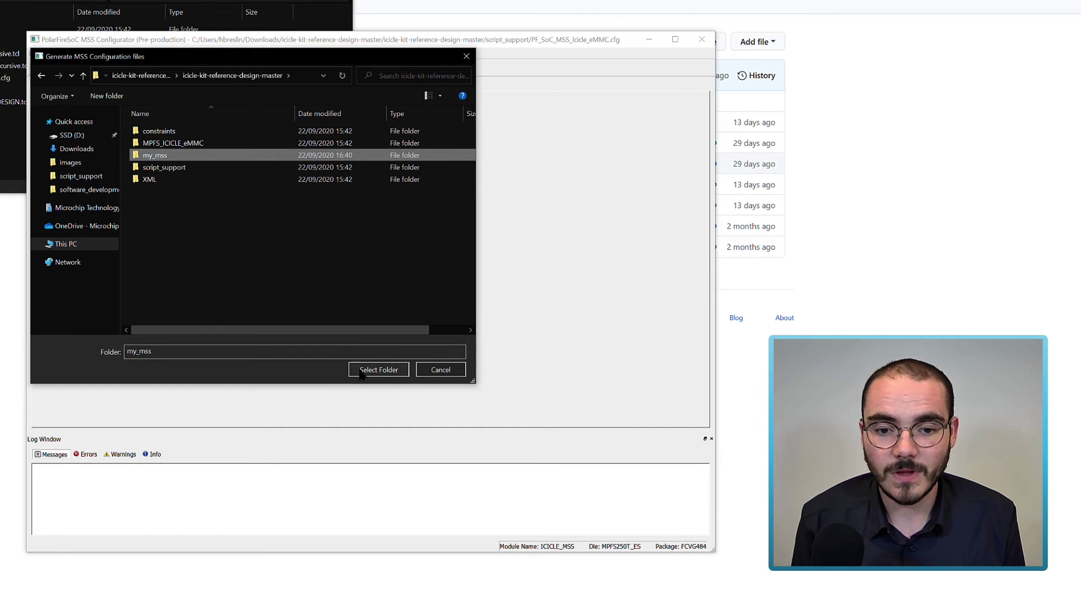
left_click(378, 369)
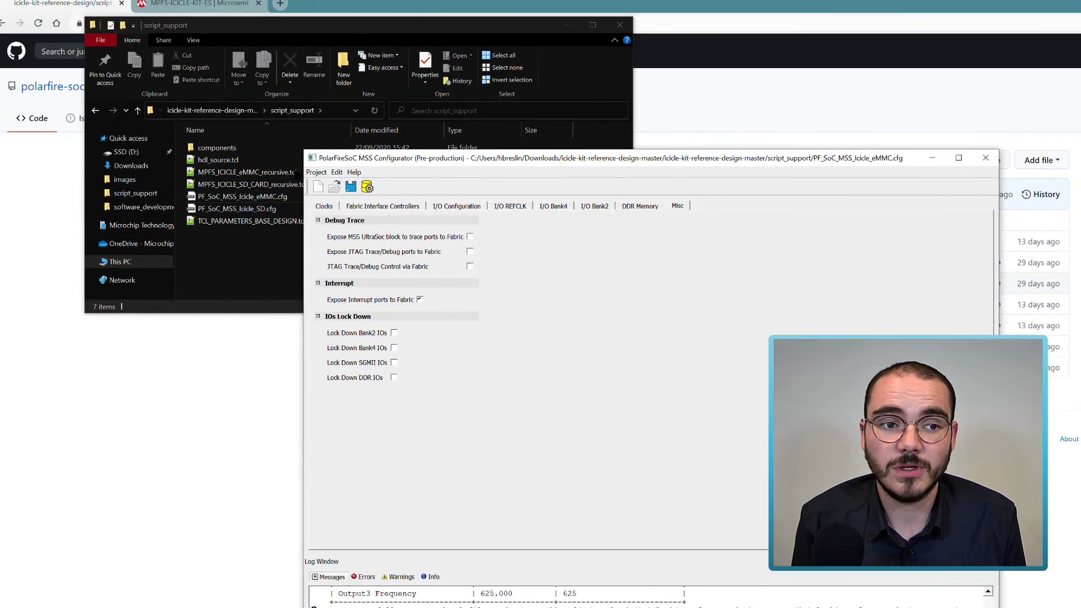
Open my_mss and check ICICLE_MSS.cfg, .cxz, _mss_cfg.xml and _Report.html.
left_click(231, 115)
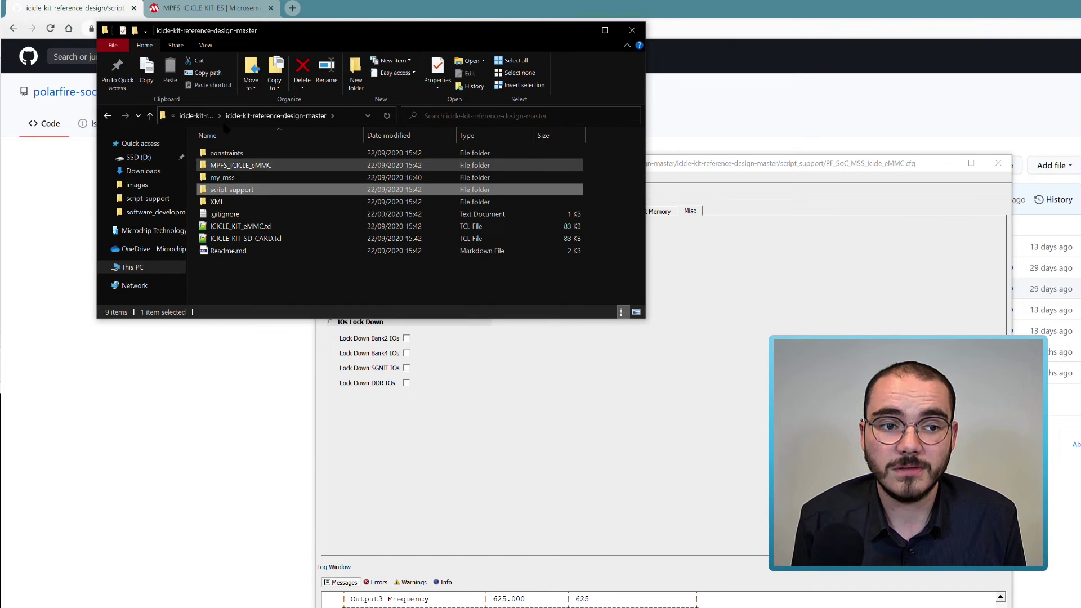
double_click(216, 178)
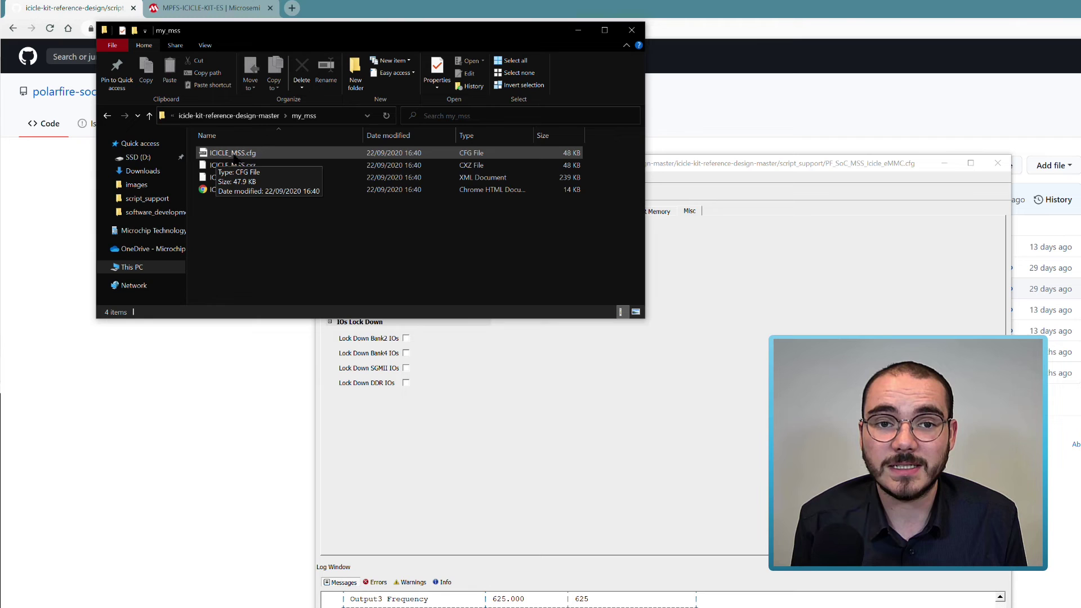
left_click(275, 155)
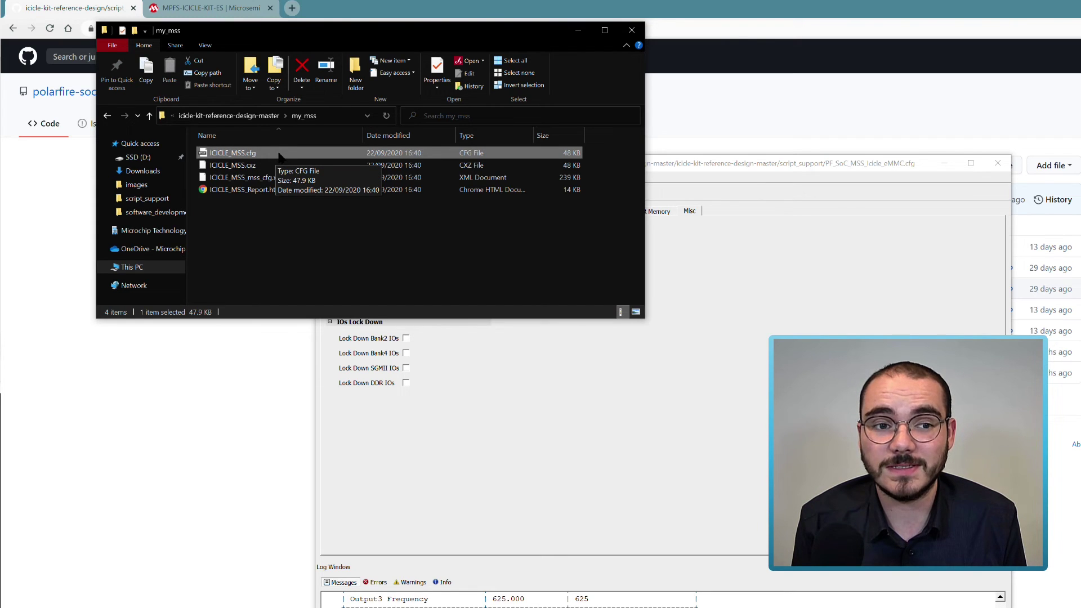
left_click(250, 166)
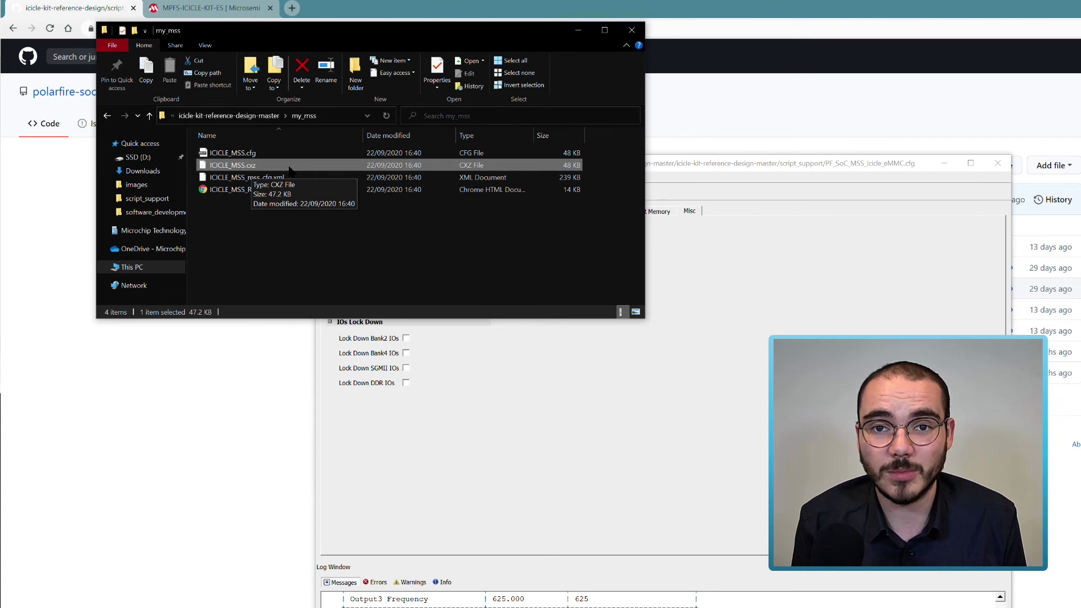
left_click(250, 179)
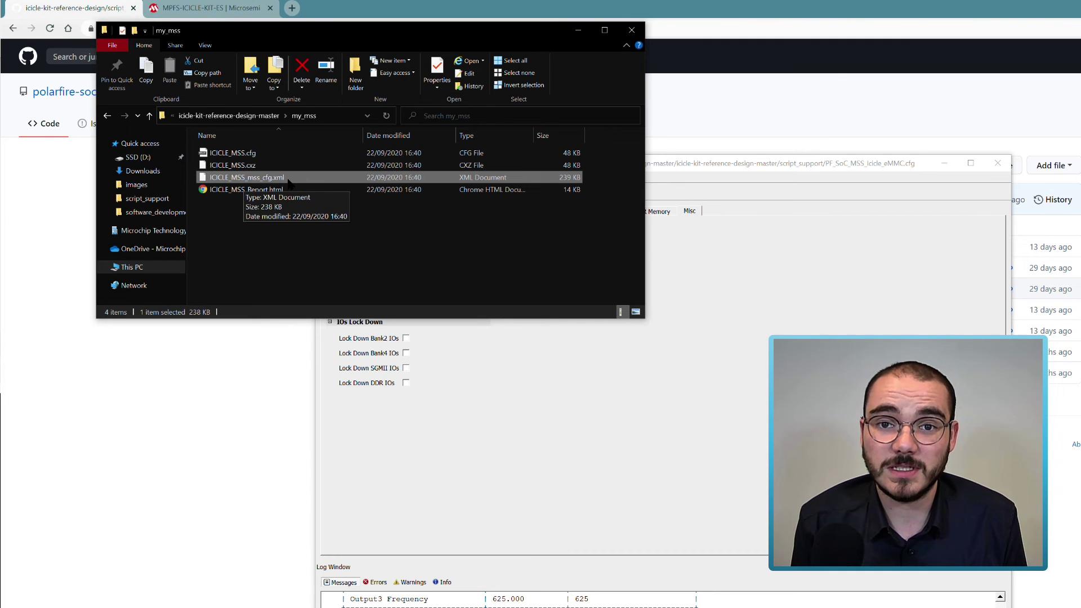
left_click(226, 191)
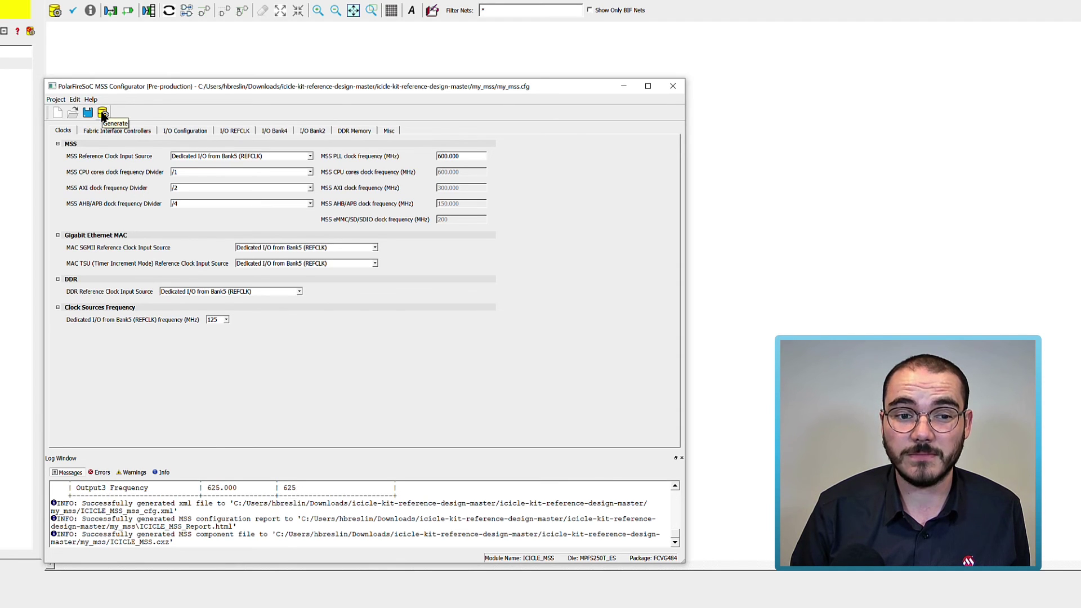
Generate the MSS configuration files again into the my_mss folder.
left_click(102, 114)
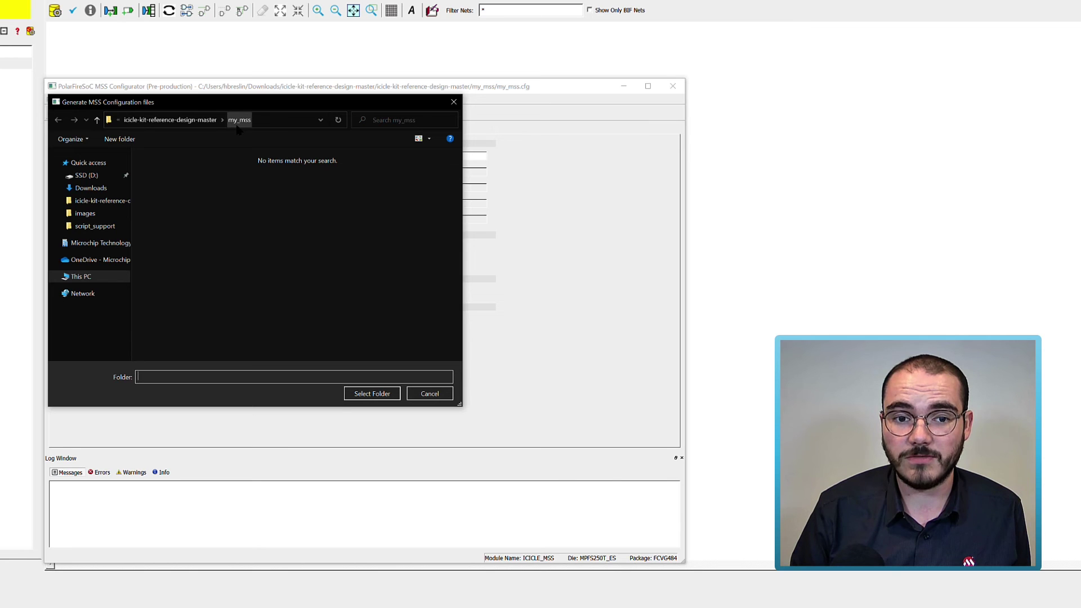
left_click(374, 394)
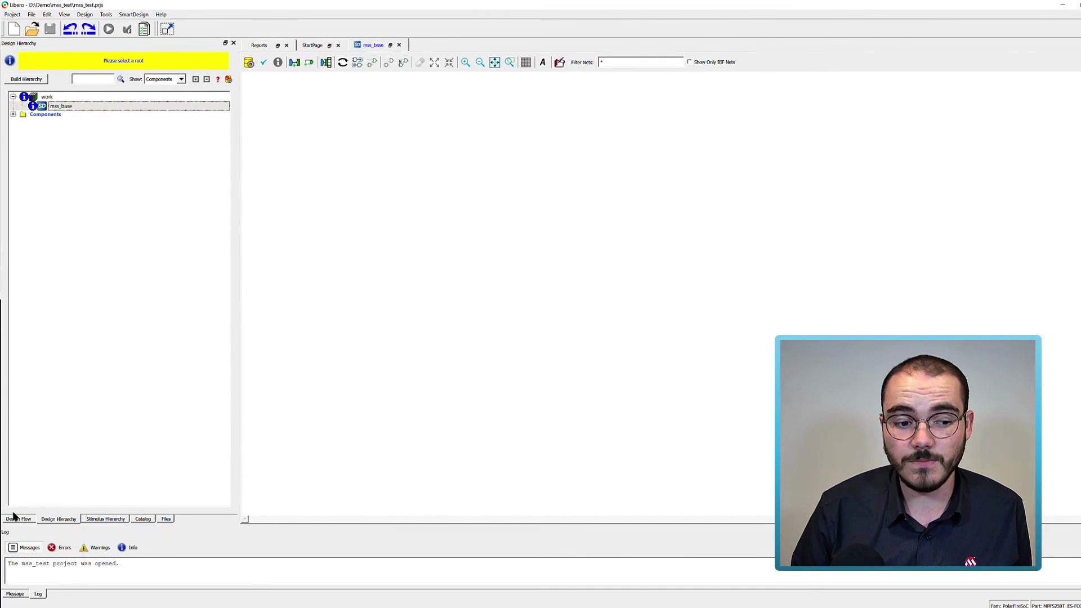
Launch the Import MSS task from the Design Flow list.
left_click(13, 516)
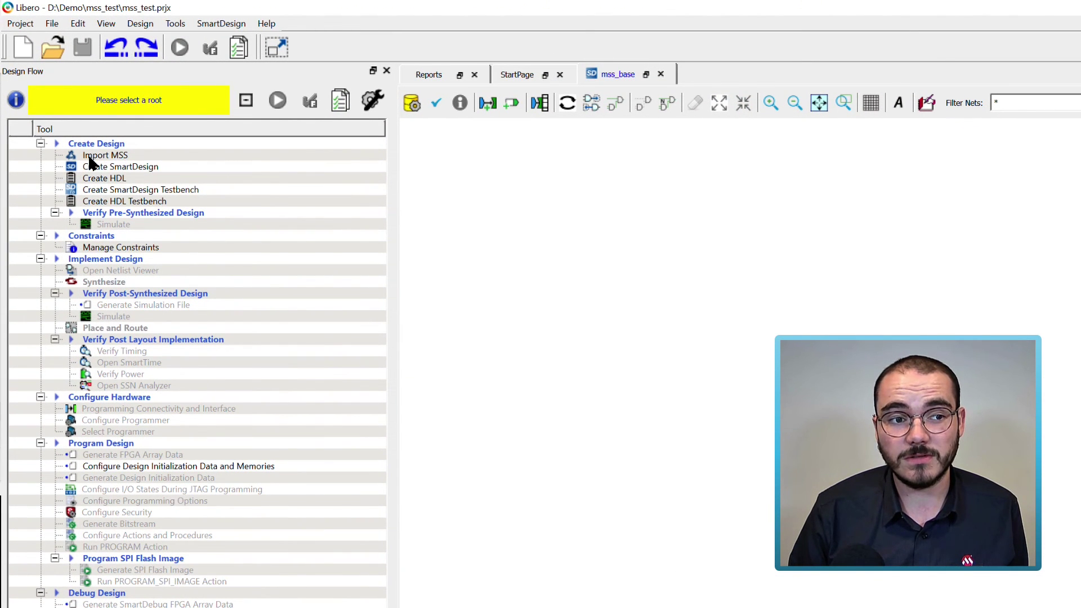
left_click(90, 161)
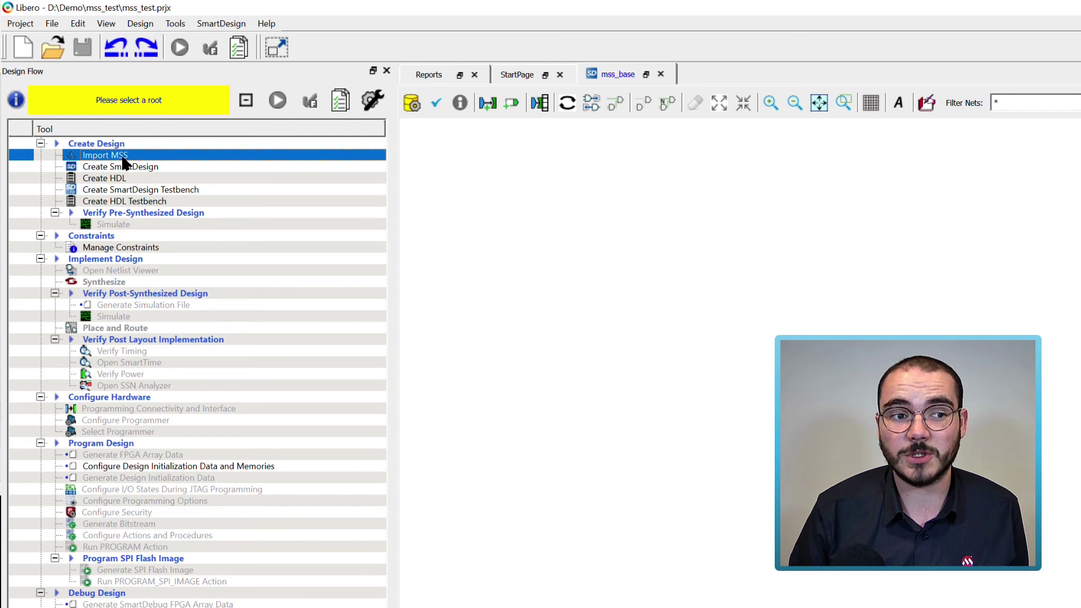
double_click(125, 164)
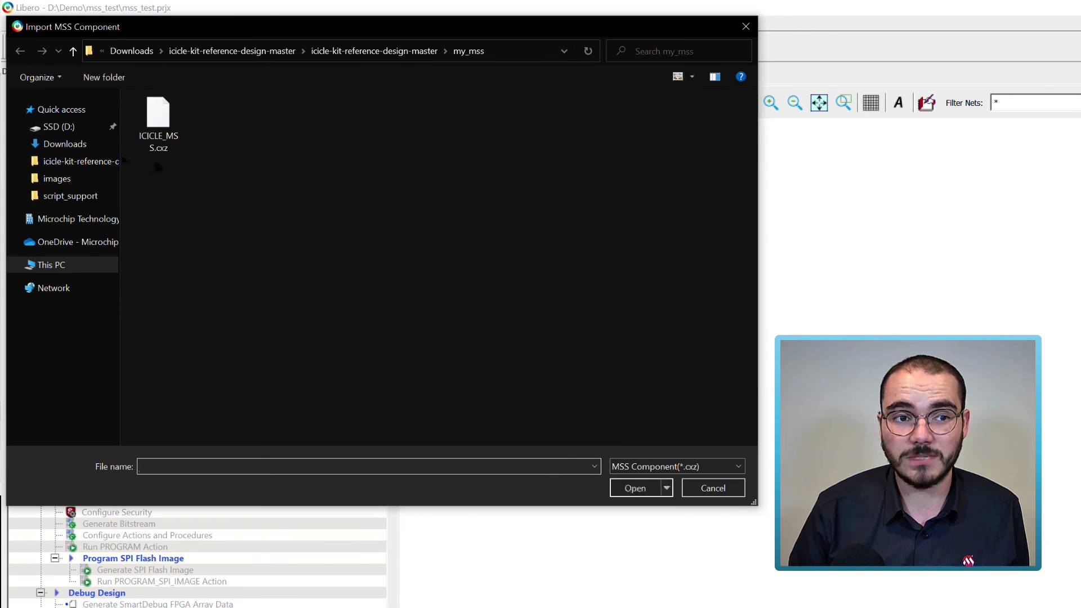
Import ICICLE_MSS.cxz from Downloads > icicle-kit-reference-design-master > my_mss.
left_click(59, 126)
left_click(84, 144)
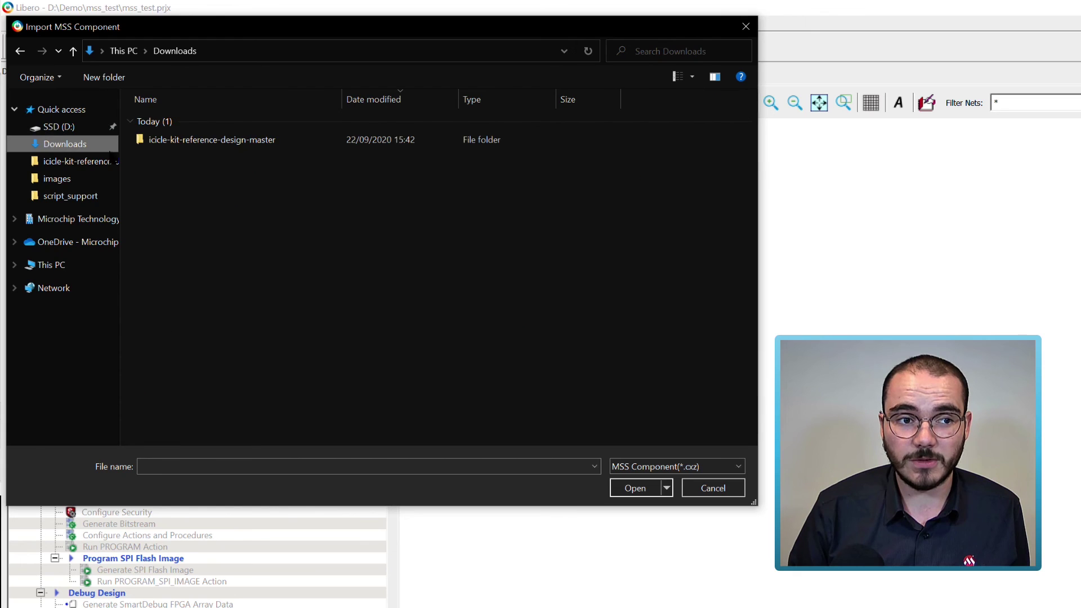
double_click(203, 138)
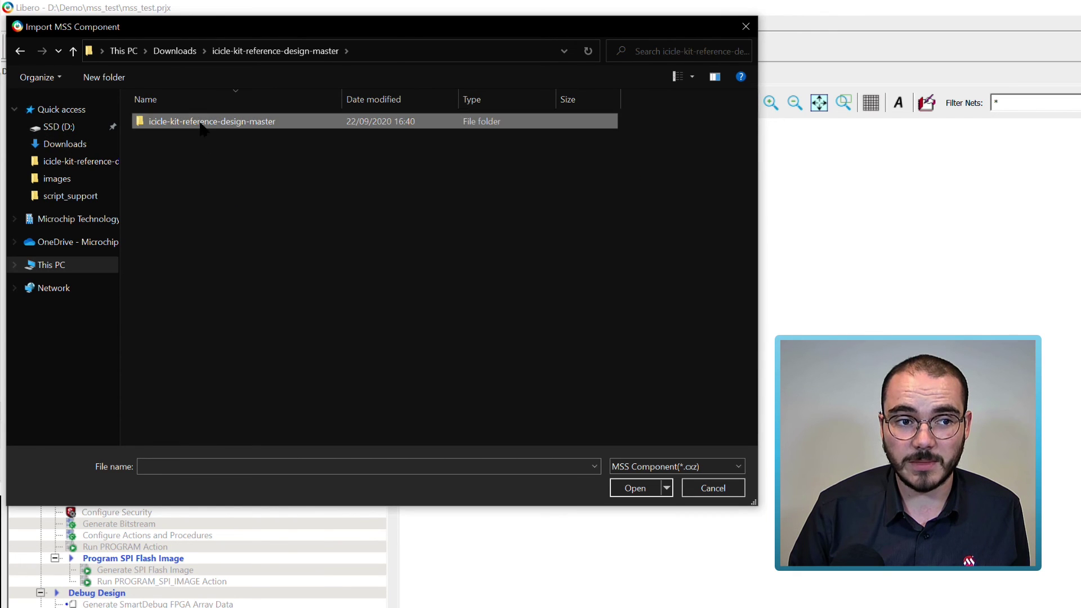
double_click(203, 125)
double_click(169, 150)
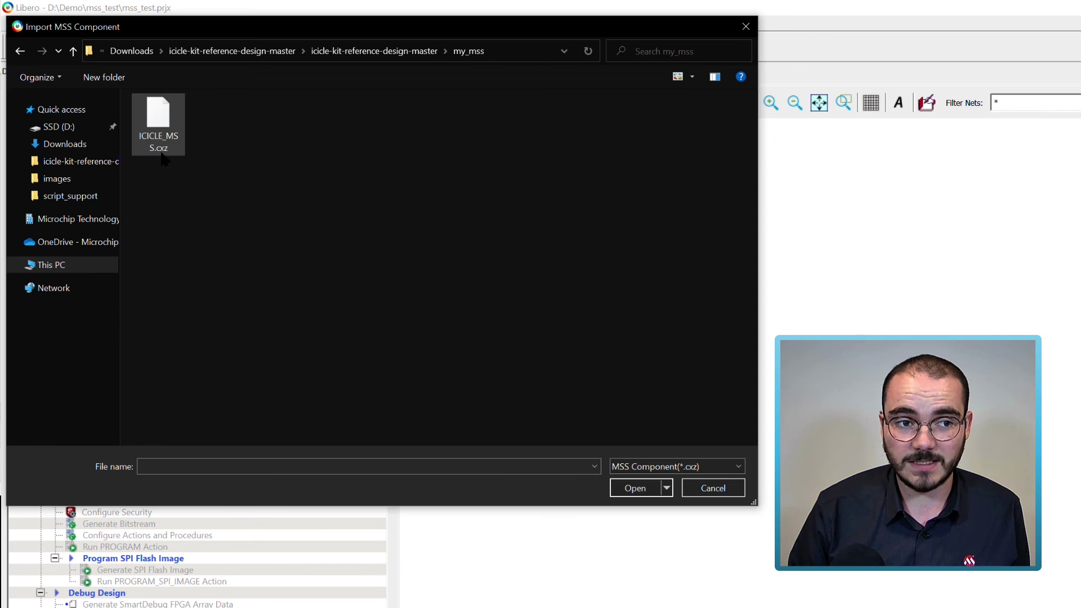
left_click(159, 127)
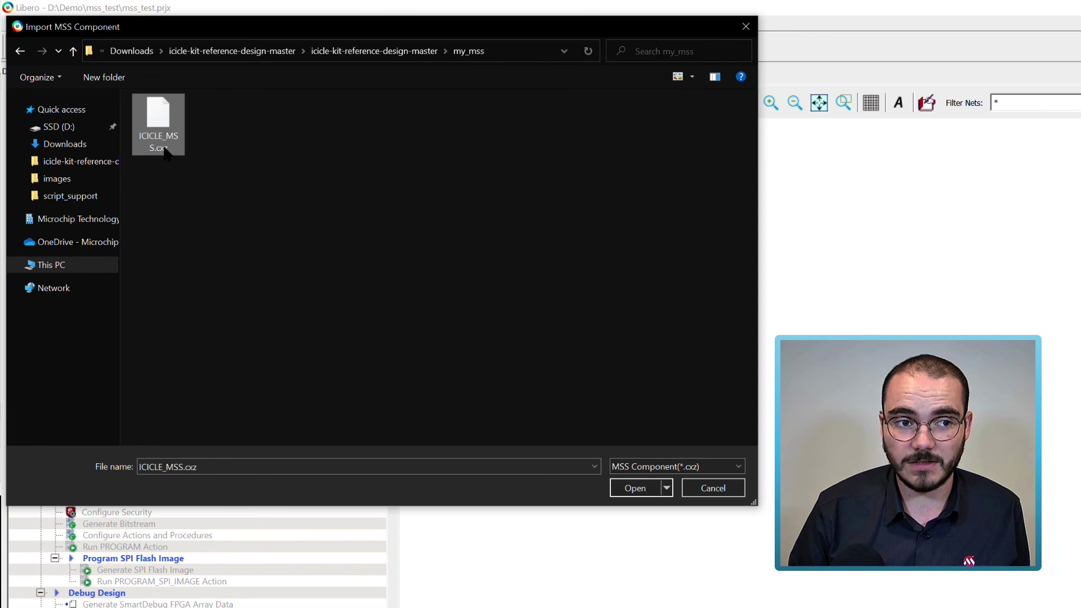
left_click(642, 493)
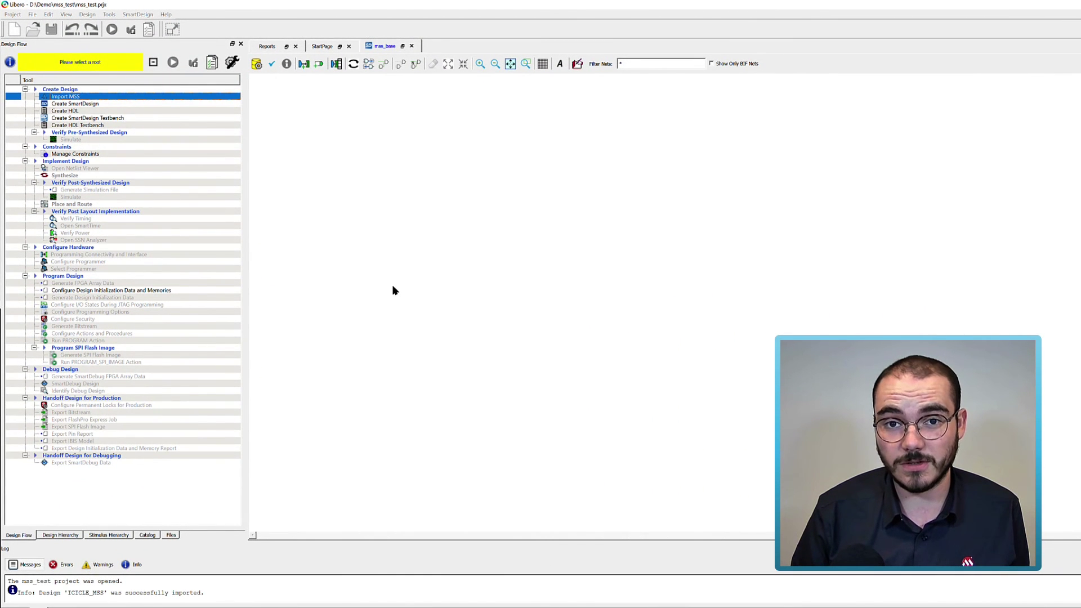
Drag ICICLE_MSS from the Design Hierarchy onto the centre of the mss_base canvas.
left_click(61, 535)
left_click(58, 155)
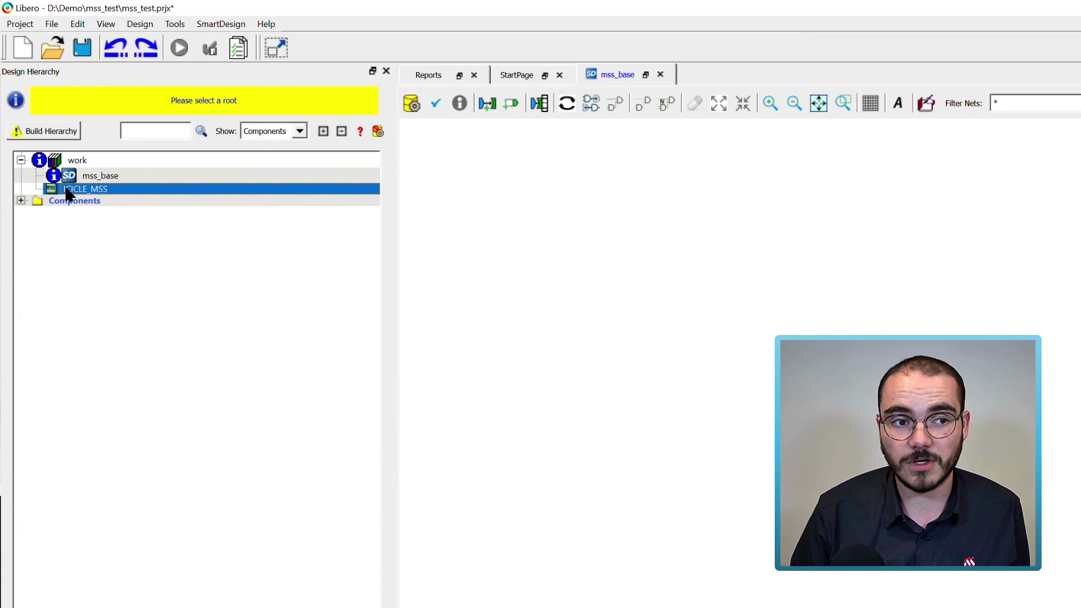
mouse_move(56, 196)
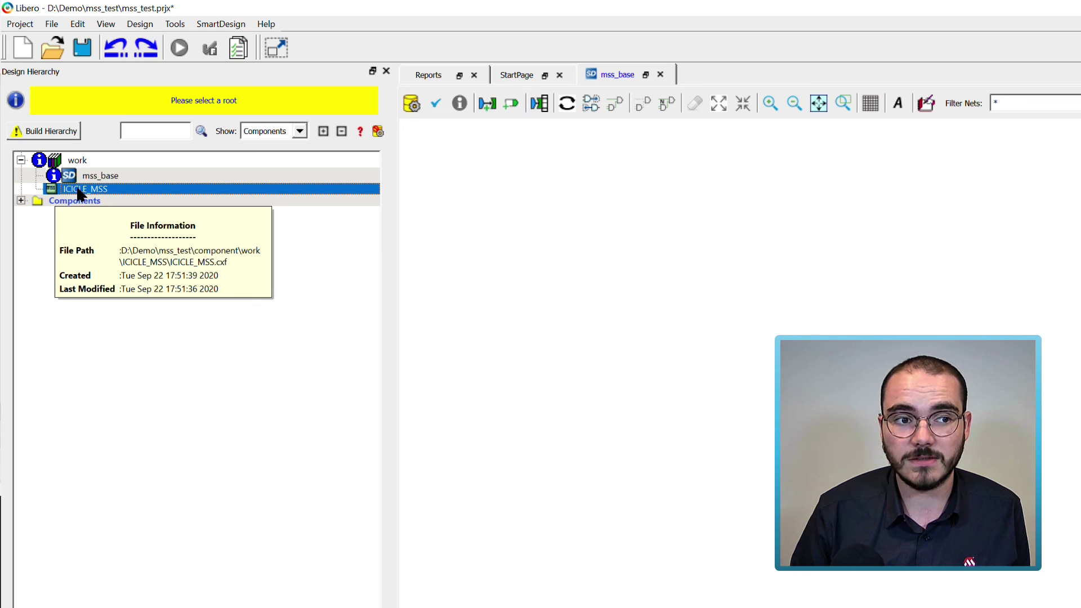
left_click_drag(79, 195, 865, 404)
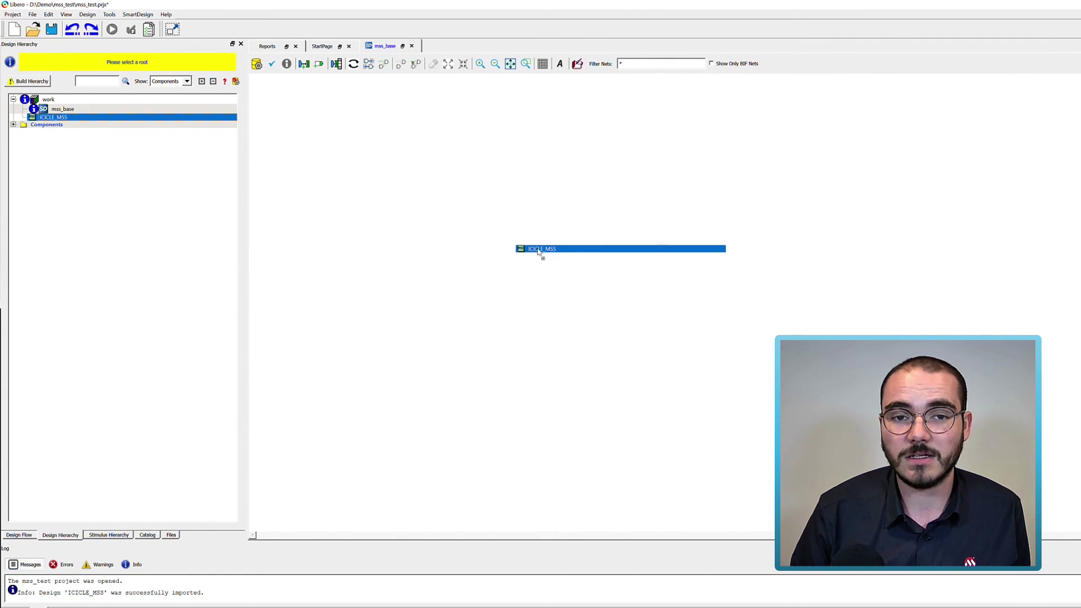
left_click_drag(539, 252, 398, 343)
Inspect the FIC_0_AXI4_SLAVE, FIC_1_AXI4_MASTER and FIC_3_APB_MASTER bus interface pins.
scroll(567, 268, "down", 2)
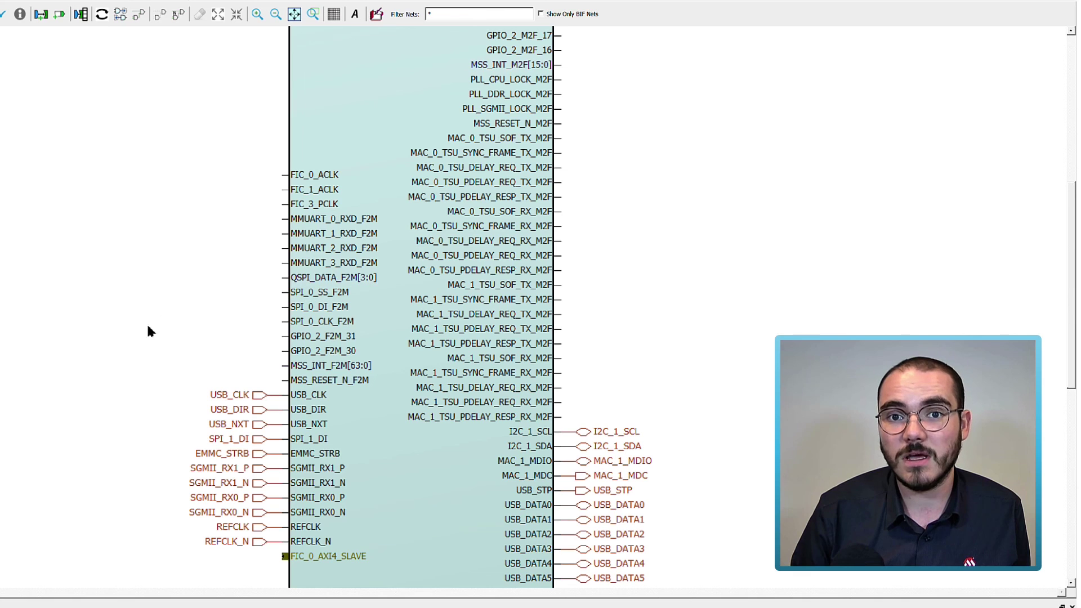
middle_click_drag(146, 343, 140, 181)
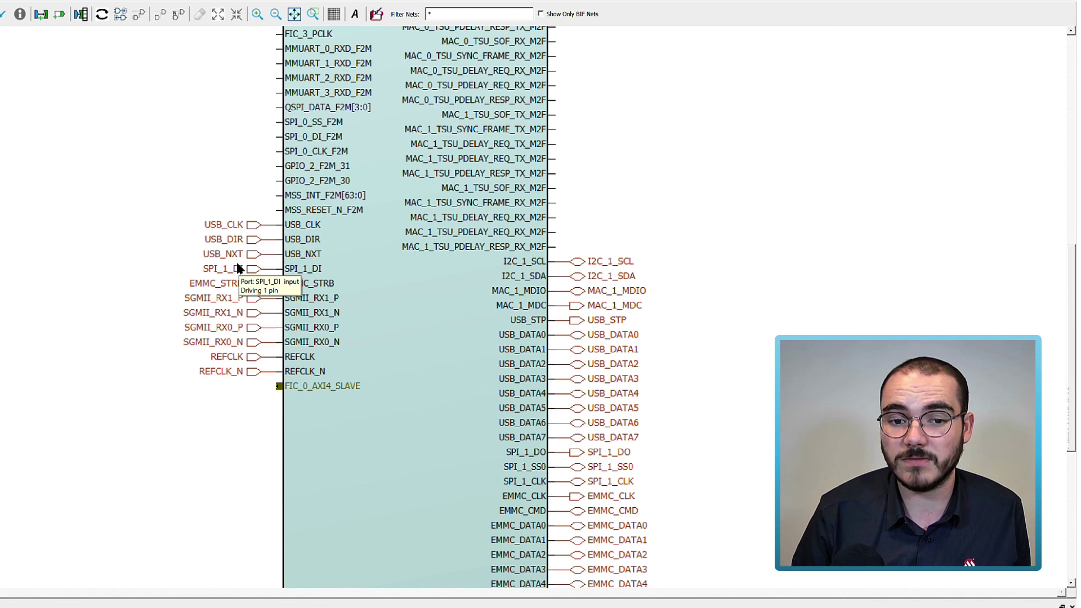
middle_click_drag(155, 545, 88, 128)
left_click(252, 186)
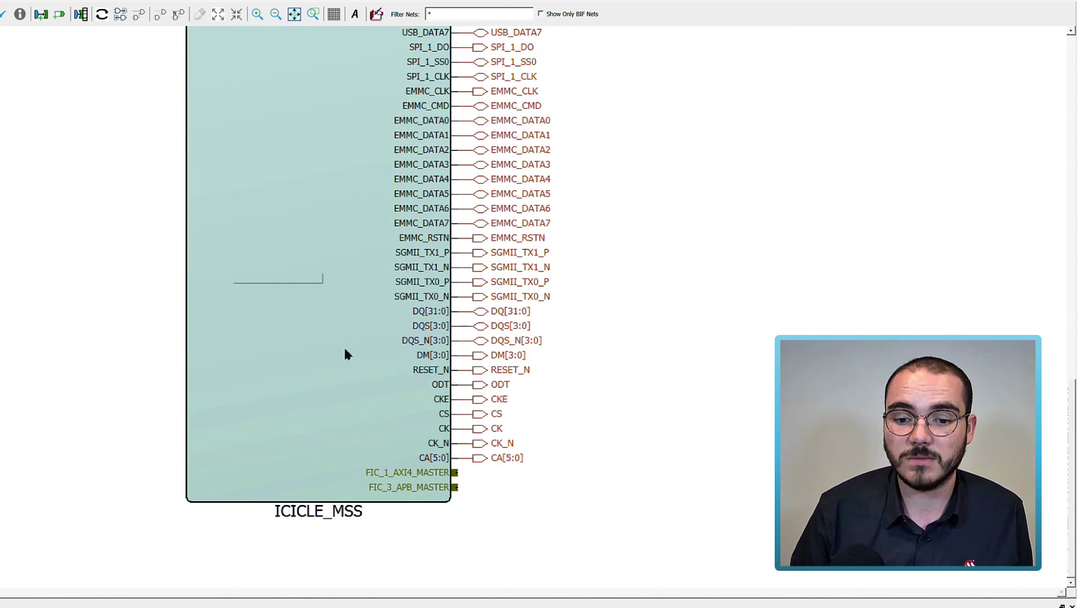
left_click(420, 473)
left_click(424, 488, "ctrl")
scroll(594, 478, "up", 3)
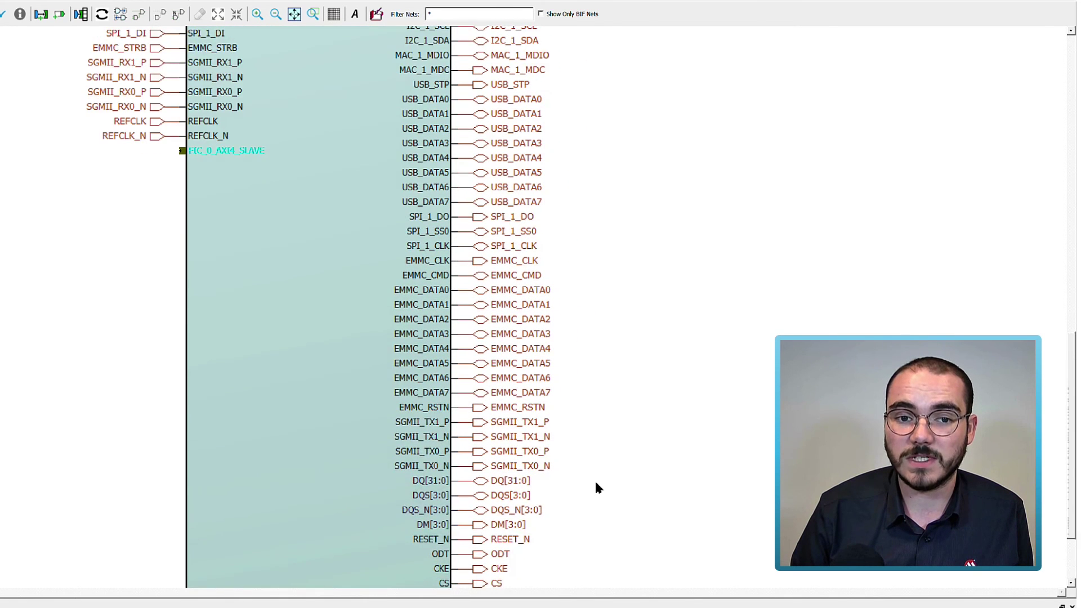
scroll(595, 479, "down", 2)
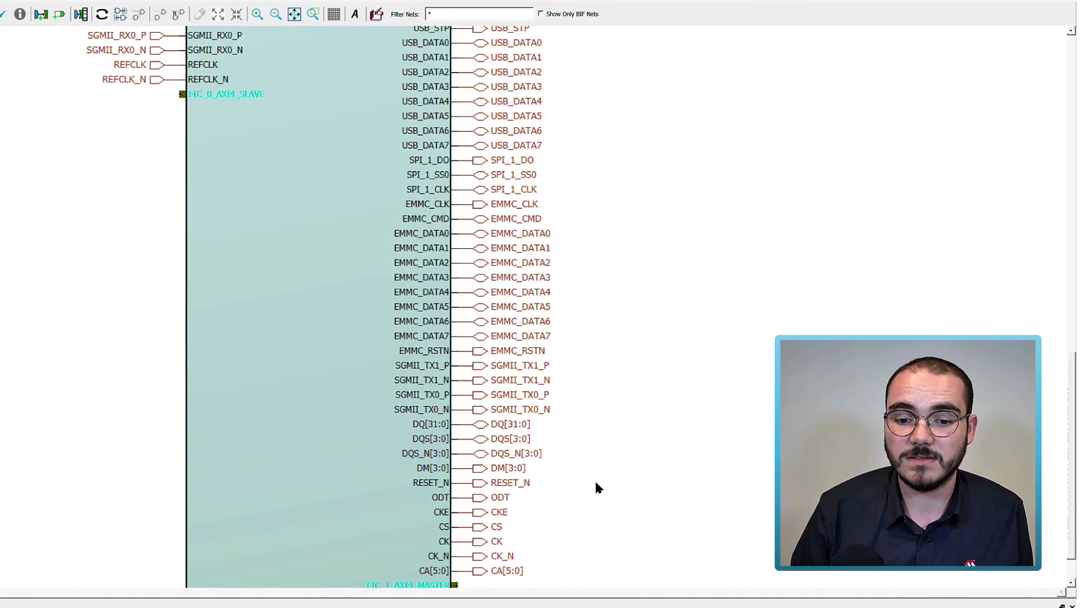
left_click(89, 178)
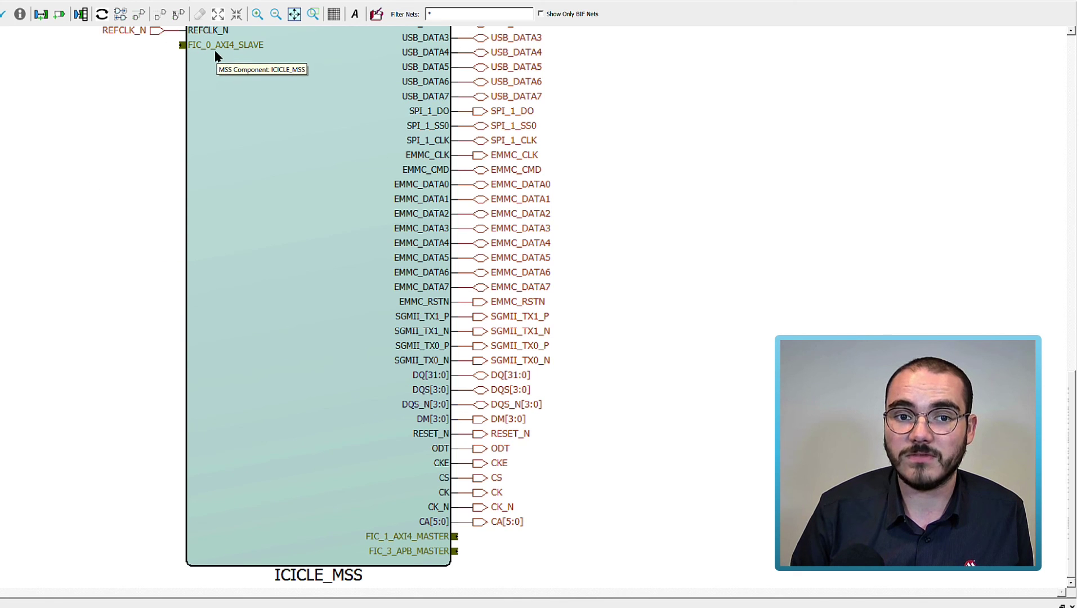